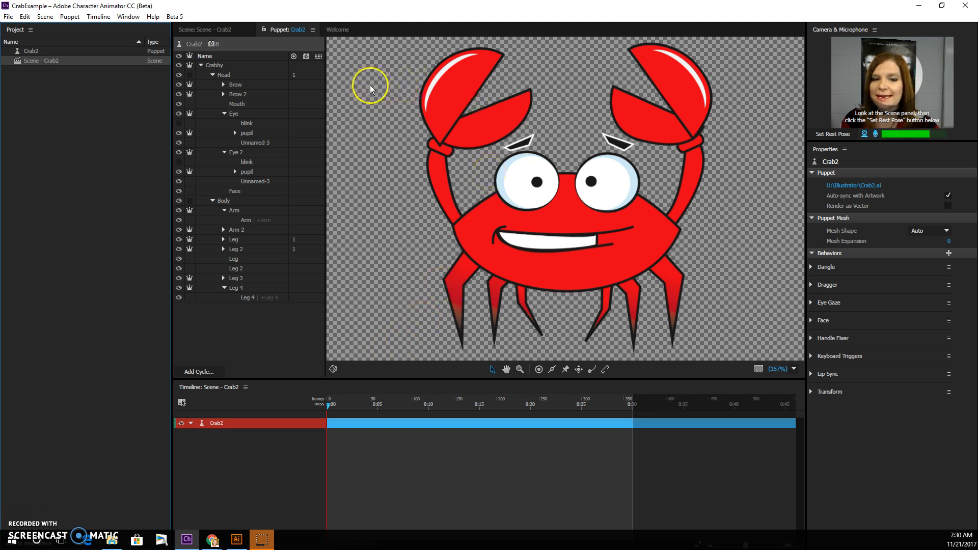
# Preview the crab in its scene and return to the Crab2 puppet's rig
pyautogui.click(208, 31)
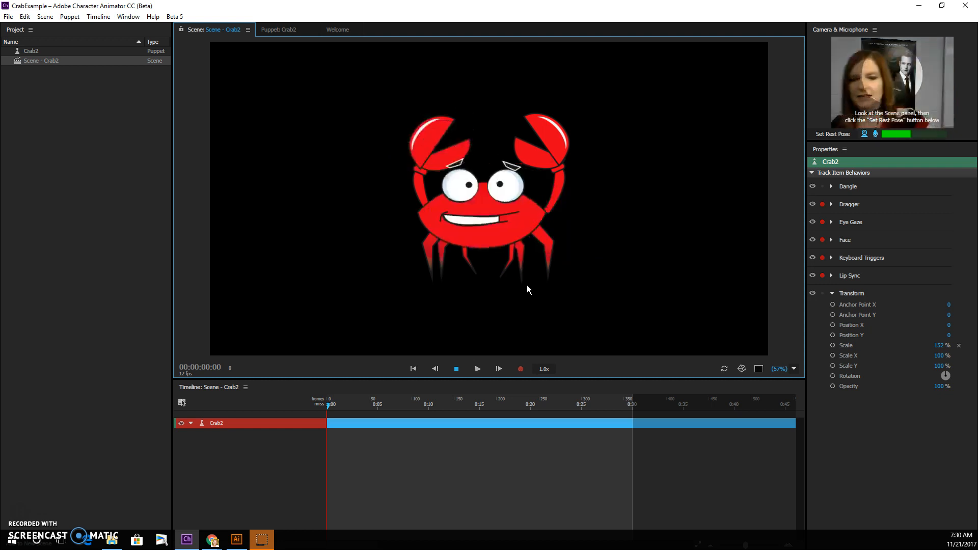
pyautogui.click(529, 272)
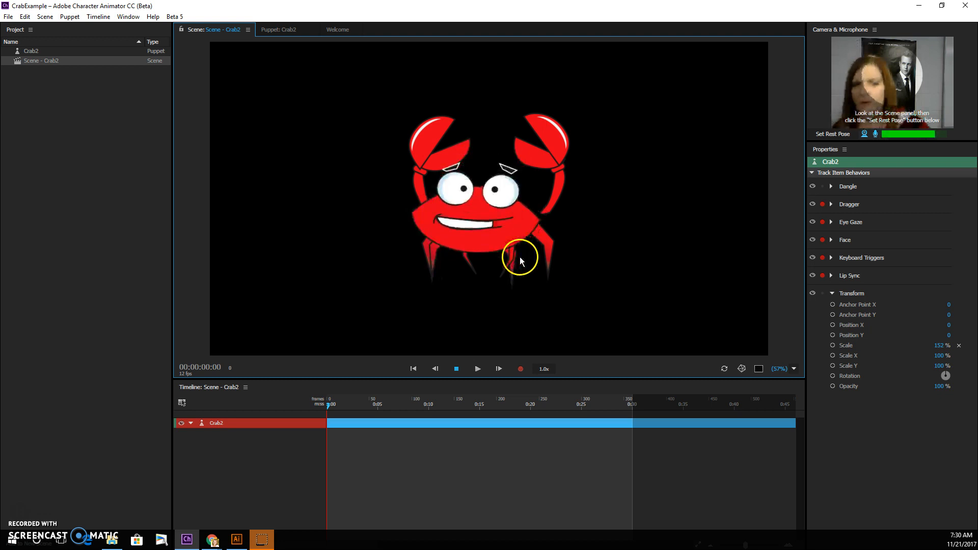
pyautogui.click(279, 30)
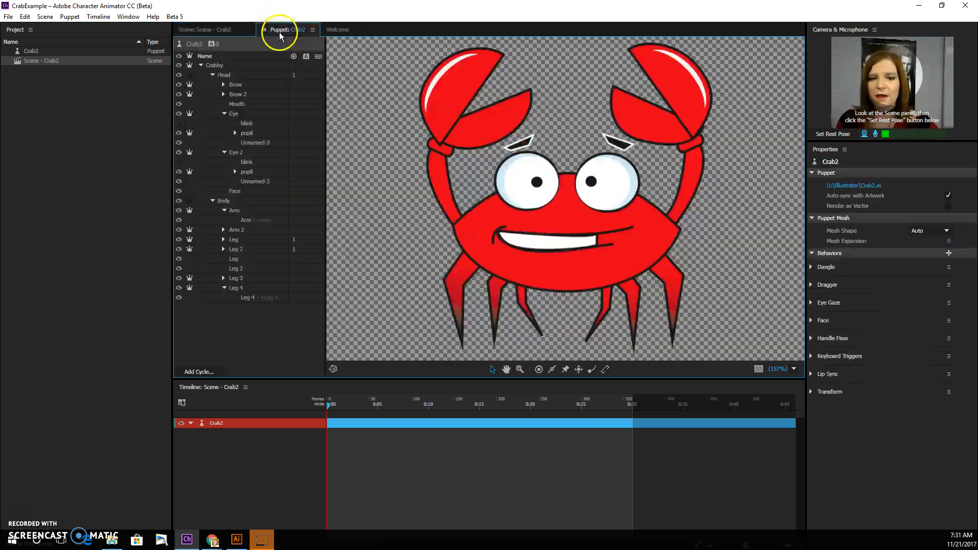
# Switch to Illustrator and open the recent file Crab2.ai
pyautogui.click(238, 539)
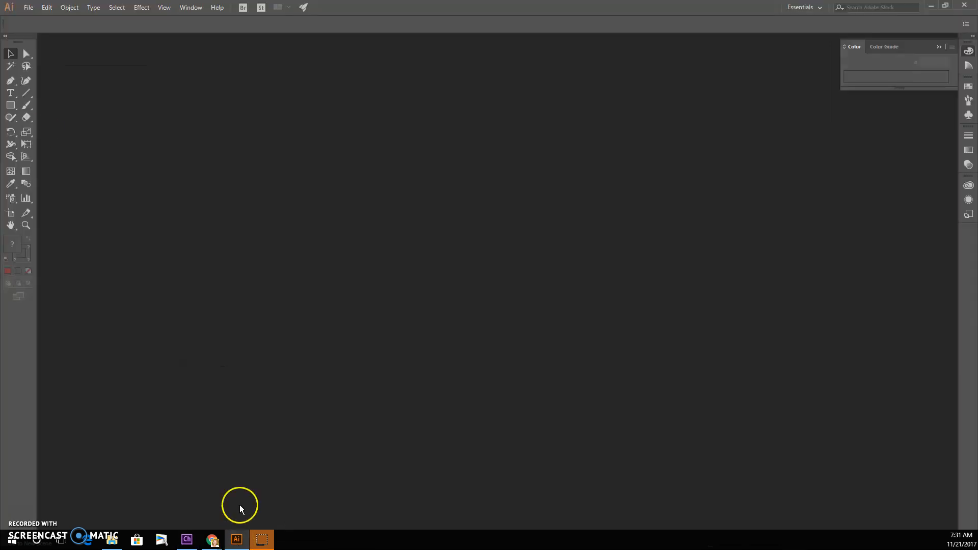
pyautogui.click(28, 7)
pyautogui.moveTo(74, 57)
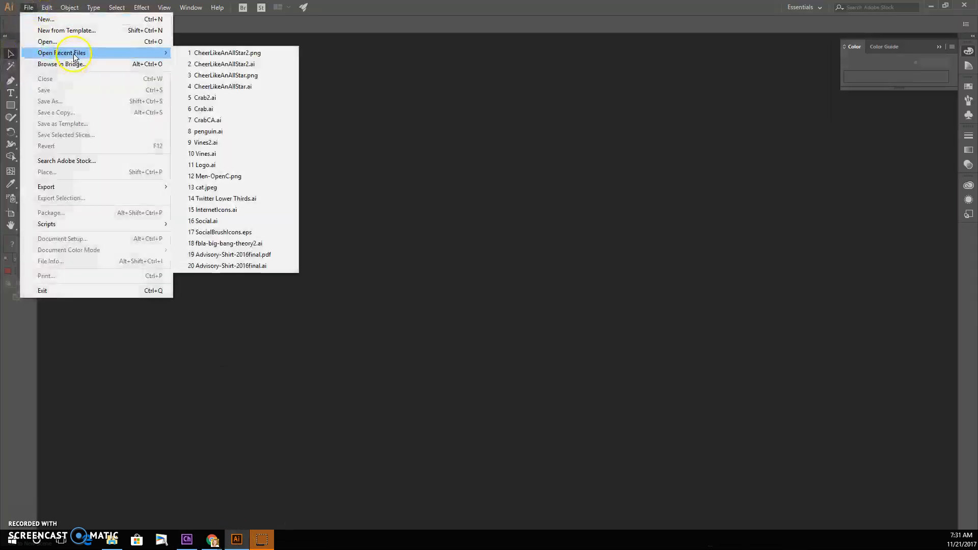
pyautogui.click(241, 98)
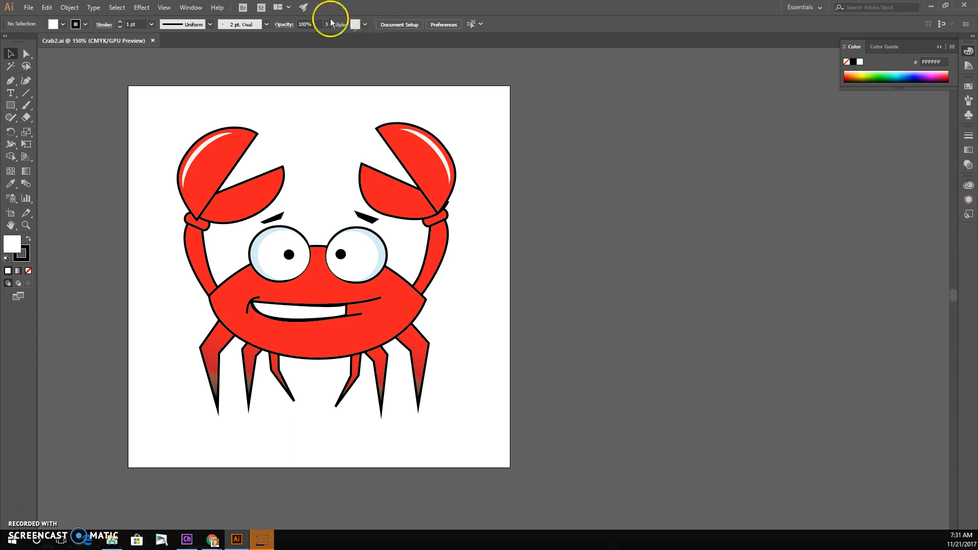
# Reset the Essentials workspace and display the document's layer list
pyautogui.click(191, 7)
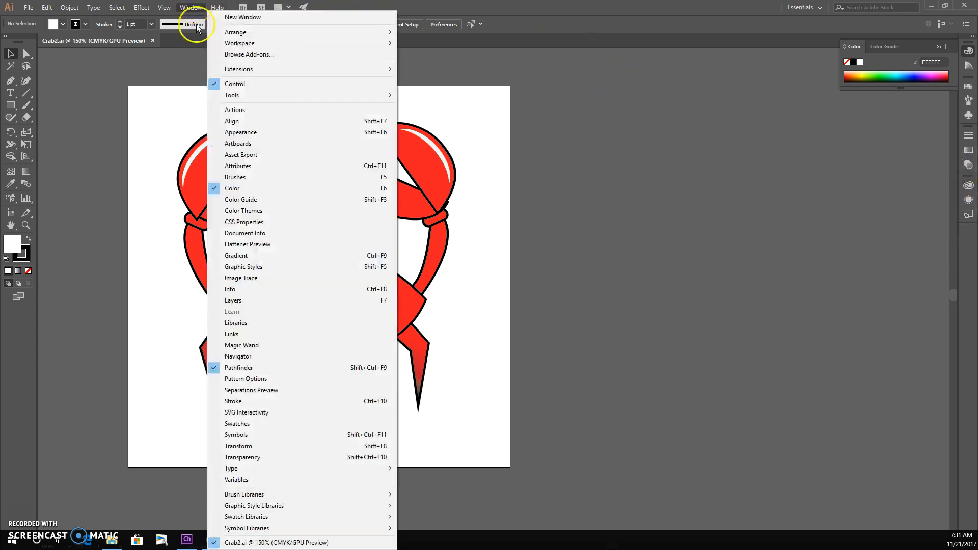
pyautogui.click(257, 301)
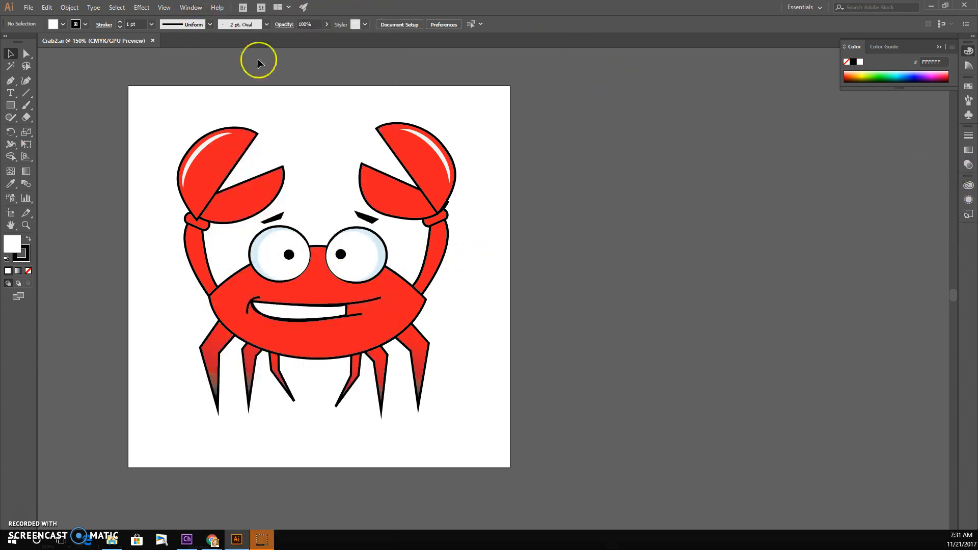
pyautogui.click(191, 7)
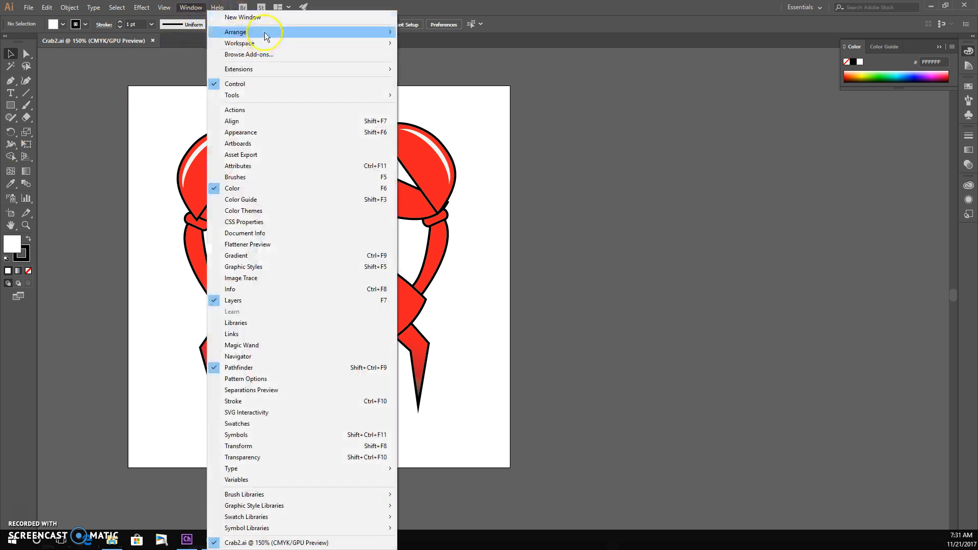
pyautogui.moveTo(284, 31)
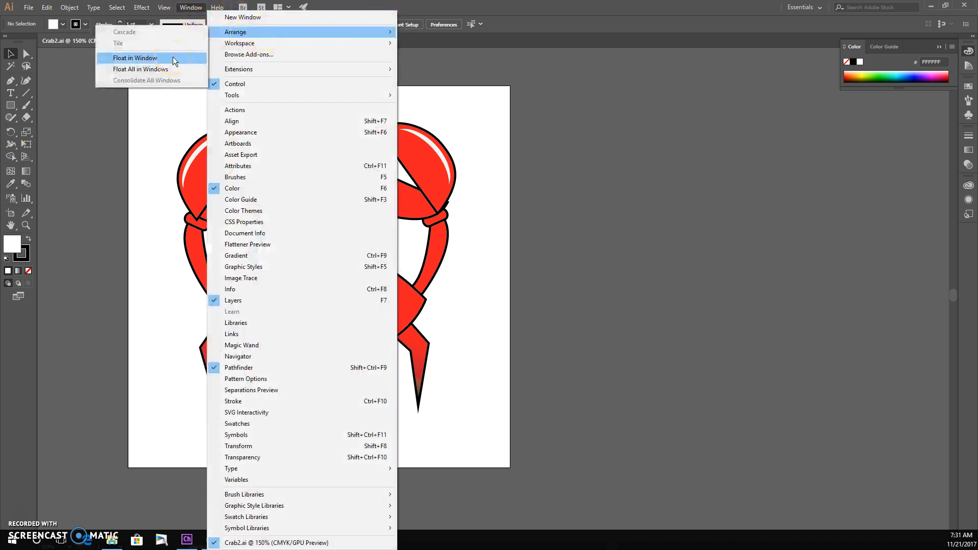
pyautogui.moveTo(234, 43)
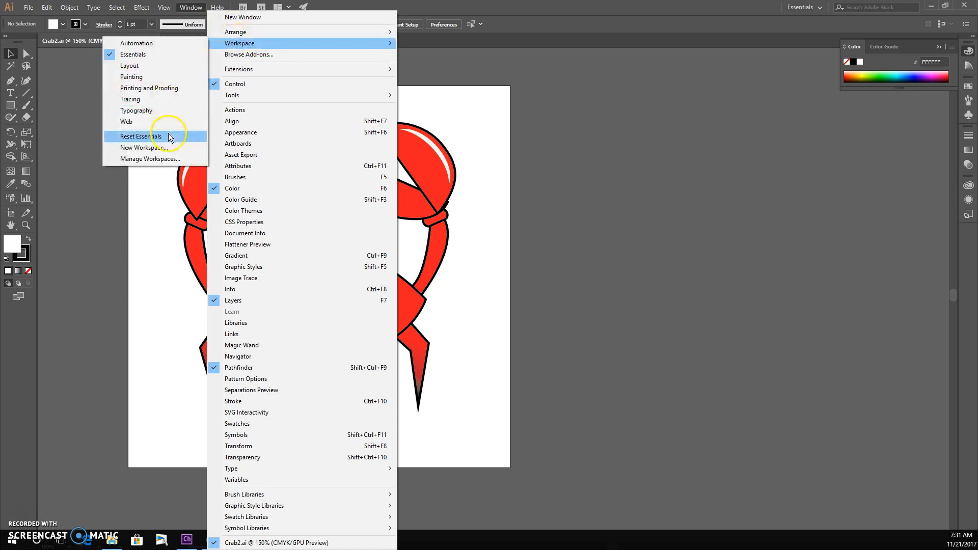
pyautogui.click(169, 137)
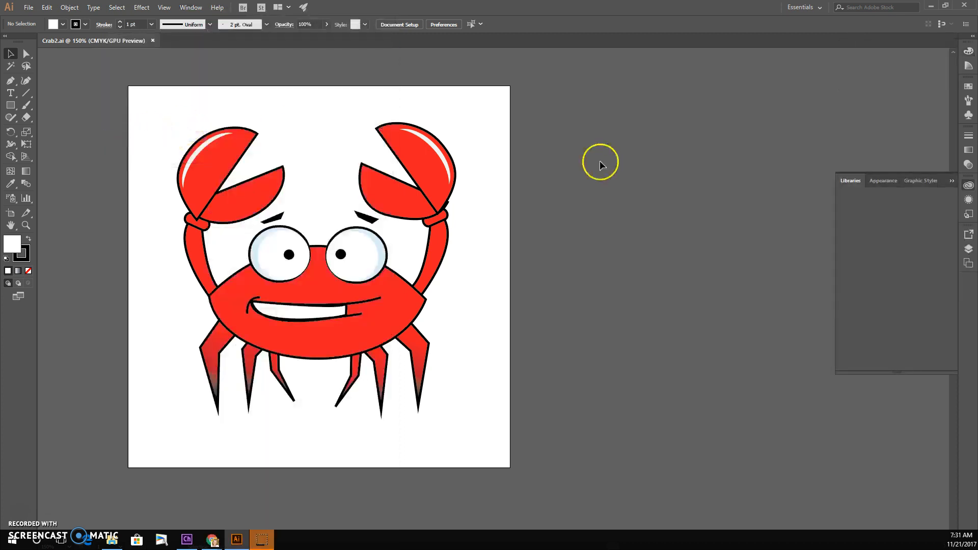
pyautogui.click(190, 8)
pyautogui.click(279, 309)
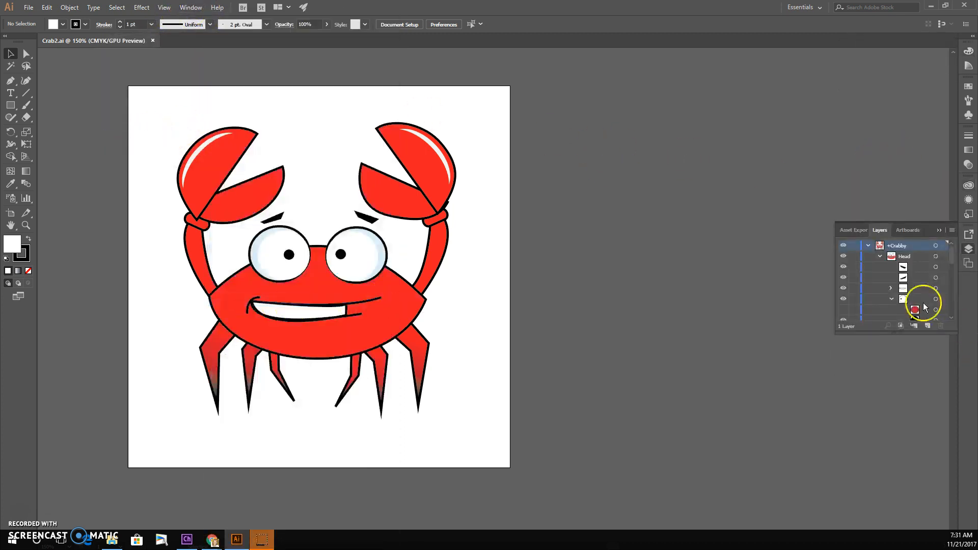
# Float the layer list beside the artboard and enlarge it to show the Head and Body groups' contents
pyautogui.moveTo(881, 231); pyautogui.dragTo(609, 65)
pyautogui.moveTo(671, 170); pyautogui.dragTo(701, 366)
pyautogui.scroll(-1, 713, 323)
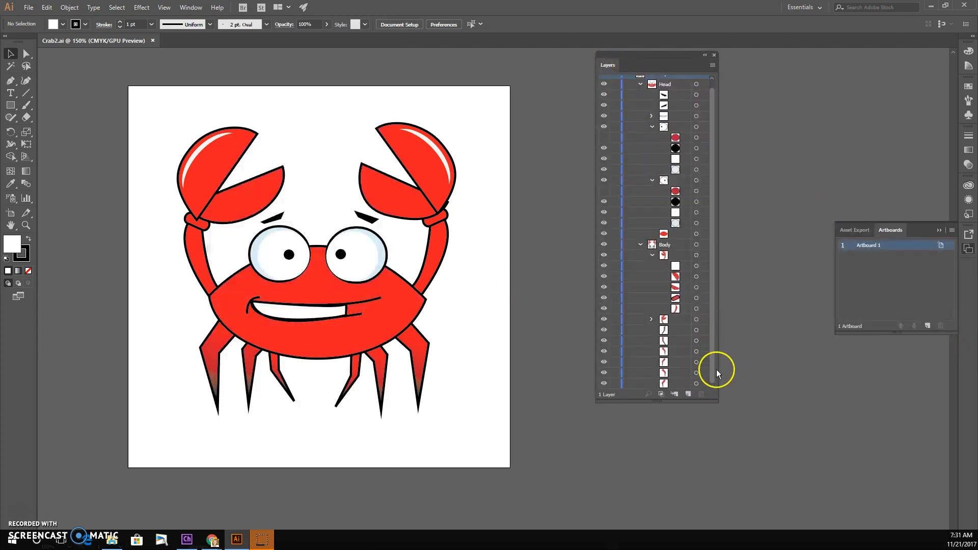
# Check which part of the crab the Face layer in the Head group covers by hiding and showing it
pyautogui.click(664, 233)
pyautogui.click(604, 235)
pyautogui.click(603, 234)
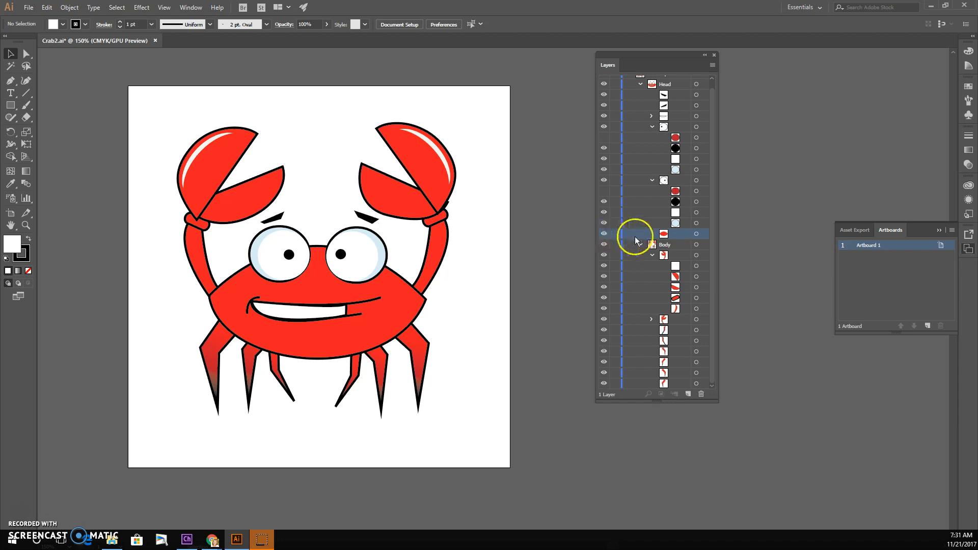
# Duplicate the Head group's Face layer into the Body group below all the legs, and widen the layer list to show names
pyautogui.moveTo(664, 236); pyautogui.dragTo(689, 396)
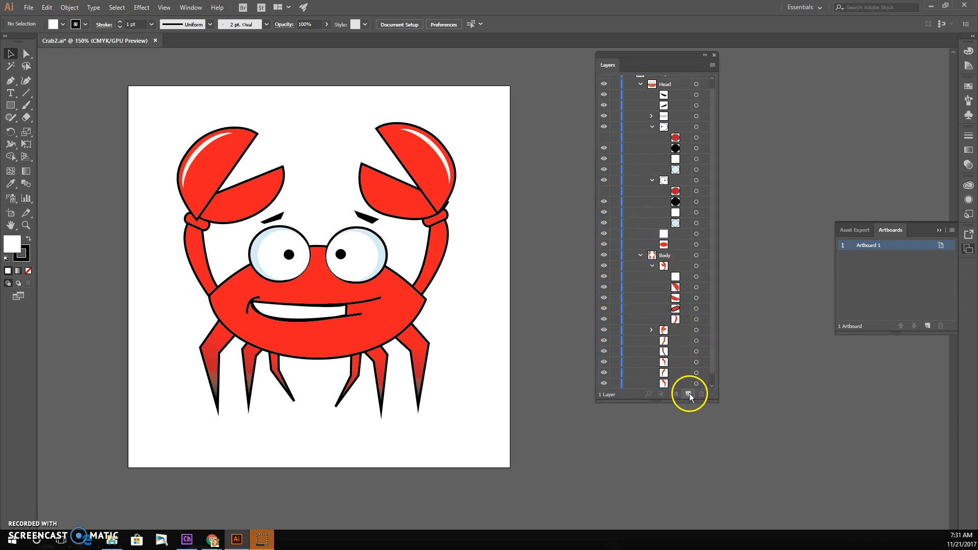
pyautogui.scroll(-1, 664, 291)
pyautogui.click(665, 237)
pyautogui.moveTo(666, 237)
pyautogui.mouseDown()
pyautogui.moveTo(667, 388)
pyautogui.moveTo(664, 237)
pyautogui.mouseUp()
pyautogui.moveTo(668, 369); pyautogui.dragTo(676, 372)
pyautogui.click(675, 372)
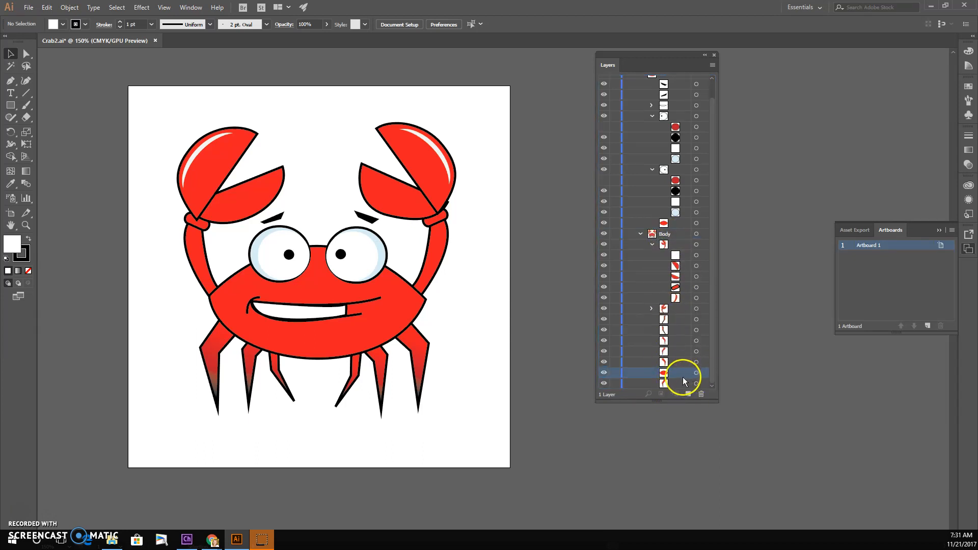
pyautogui.moveTo(664, 385); pyautogui.dragTo(666, 387)
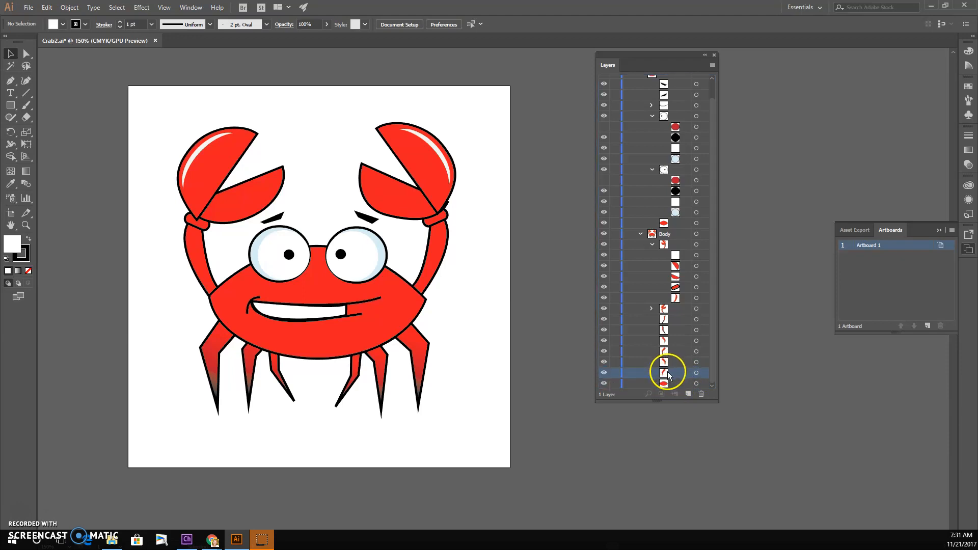
pyautogui.moveTo(720, 328); pyautogui.dragTo(775, 331)
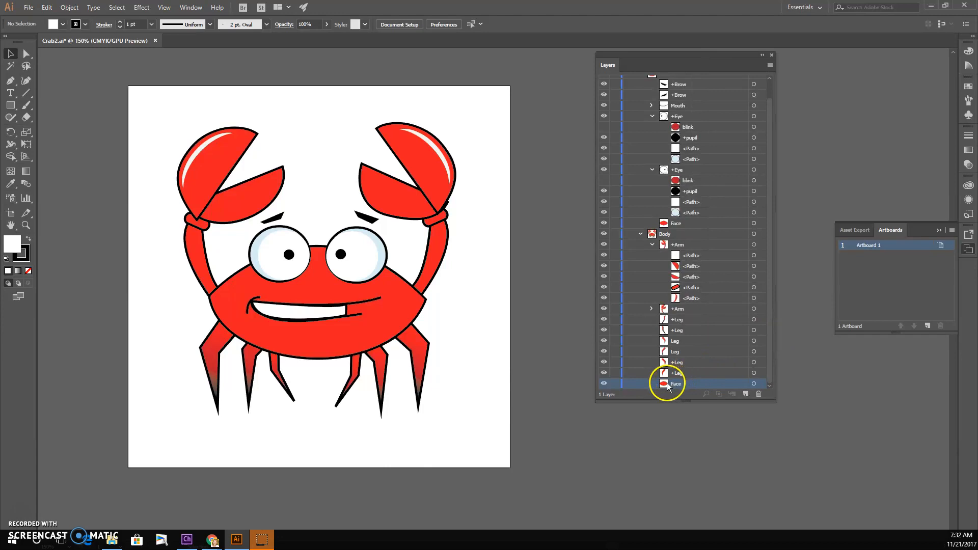
# Recolor the Face copy in the Body group dark red, hiding the Head's Face layer while editing and showing it again
pyautogui.click(604, 223)
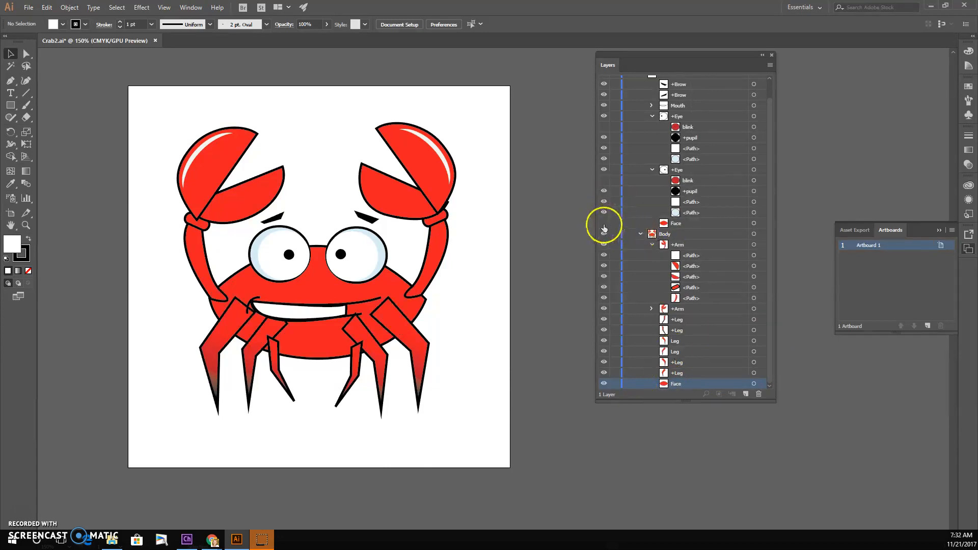
pyautogui.click(692, 222)
pyautogui.click(677, 384)
pyautogui.click(244, 283)
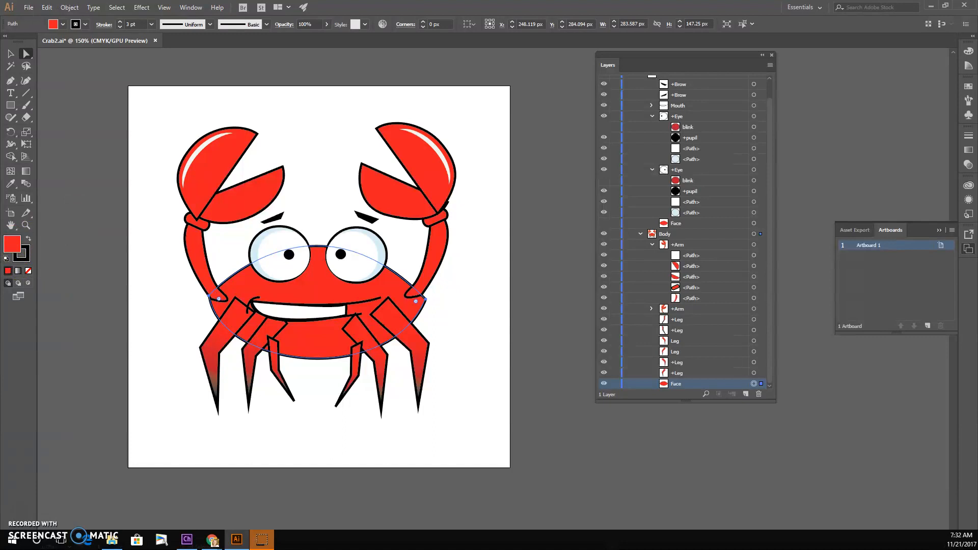
pyautogui.press('Return')
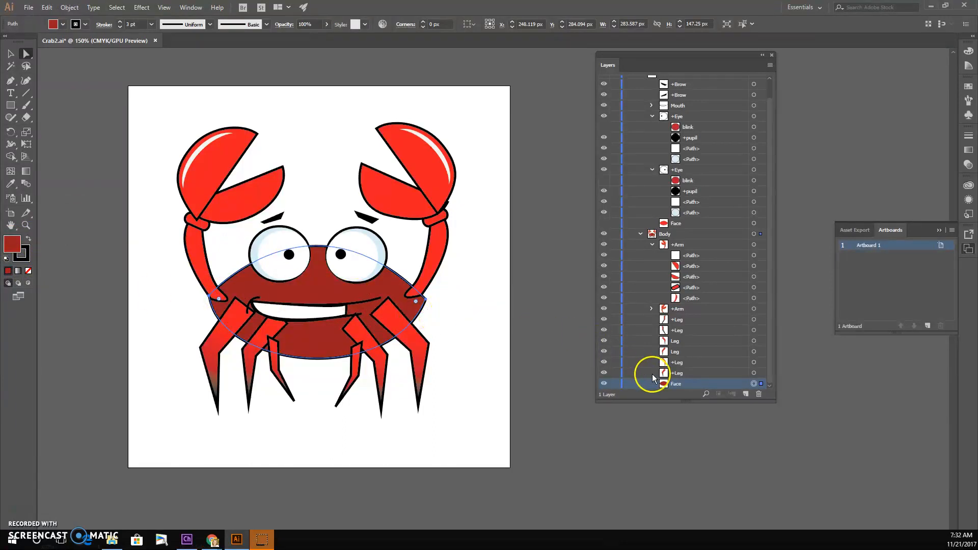
pyautogui.click(604, 223)
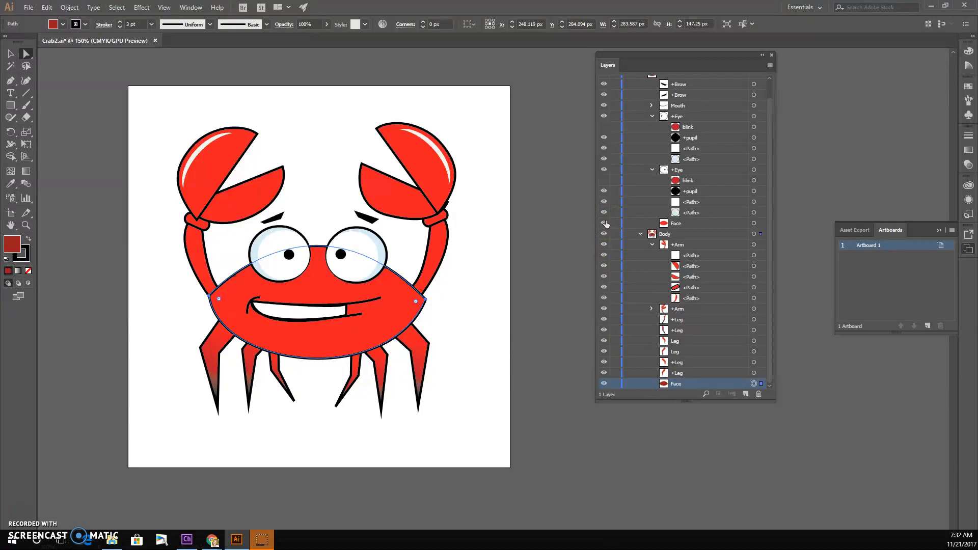
# Rename the Face copy in the Body group as Torso, and compare it with the Head's Face by toggling their visibility
pyautogui.doubleClick(677, 384)
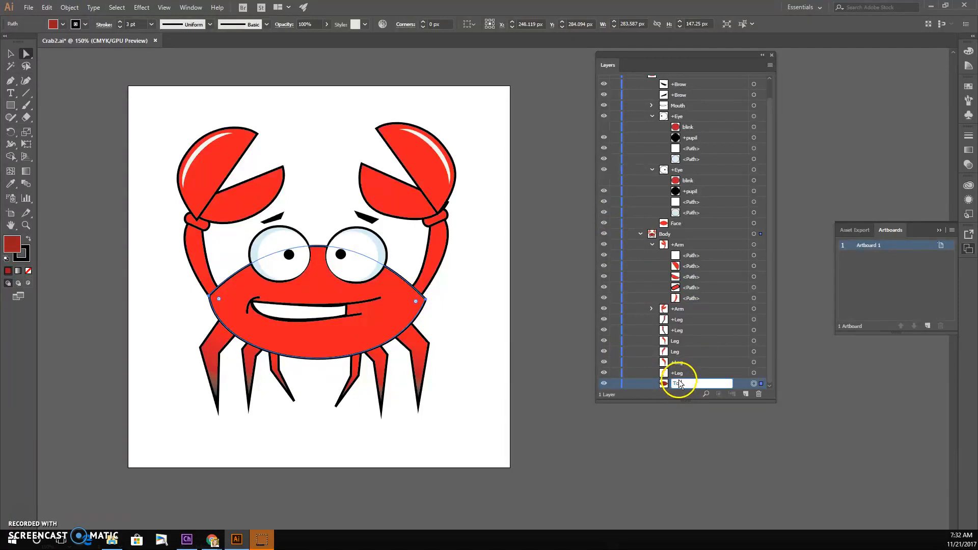
pyautogui.press('Return')
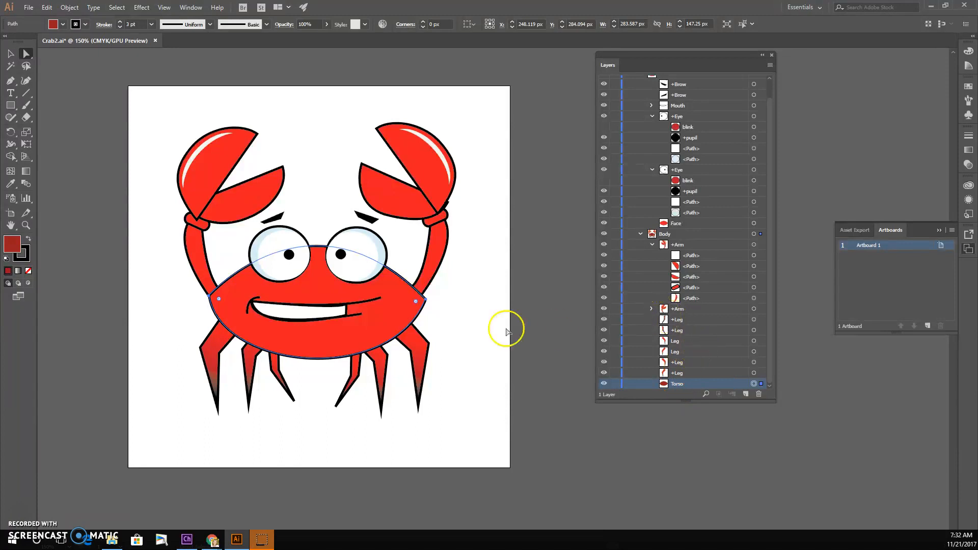
pyautogui.click(604, 385)
pyautogui.click(604, 384)
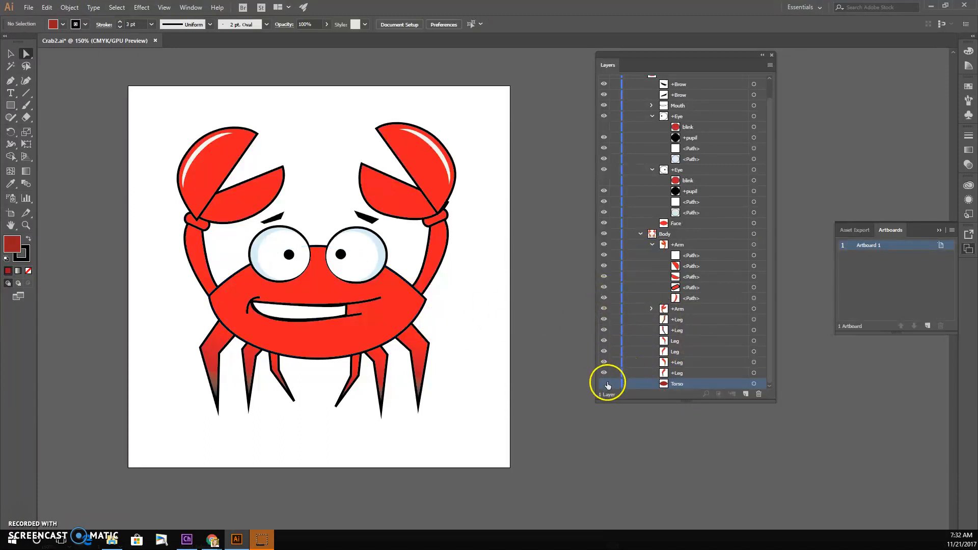
pyautogui.click(604, 223)
pyautogui.click(604, 223)
# Save the Crab2.ai artwork
pyautogui.click(28, 8)
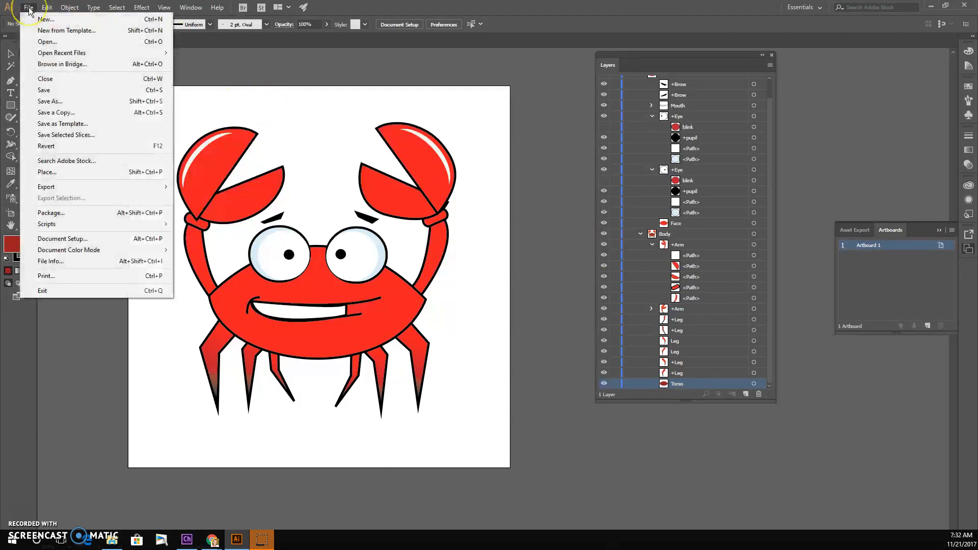
pyautogui.click(61, 91)
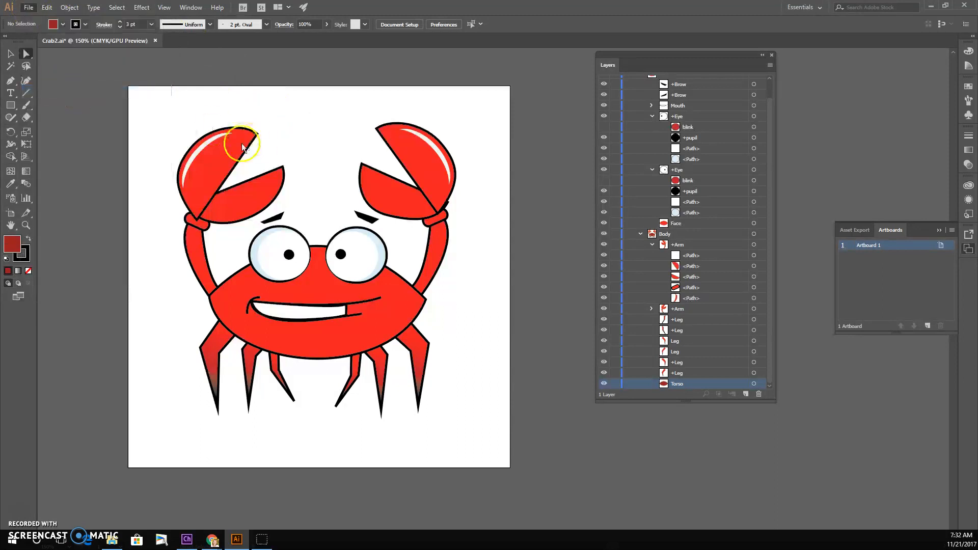
# Switch to Chrome and examine the Prepare artwork help page's section on warping layers independently with the "+" prefix
pyautogui.click(217, 541)
pyautogui.click(260, 499)
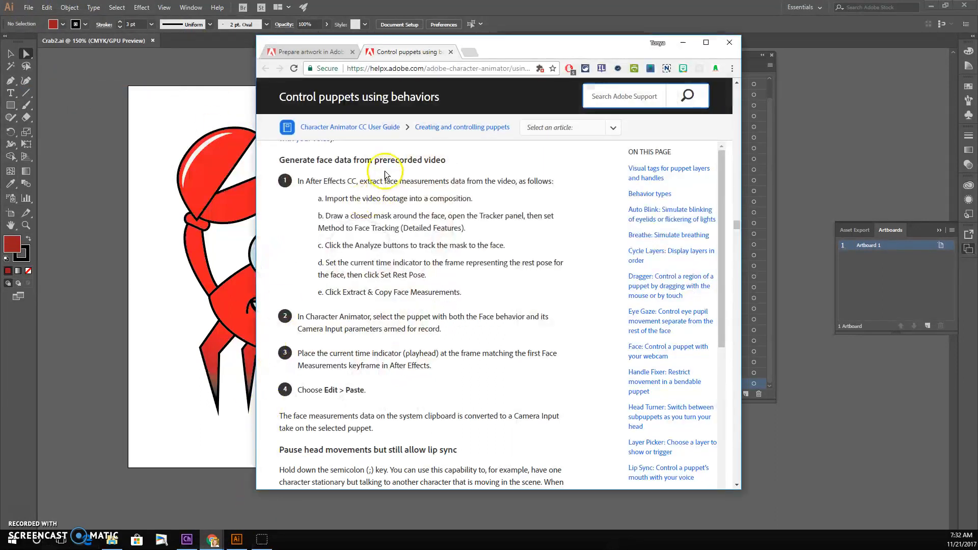
pyautogui.click(324, 52)
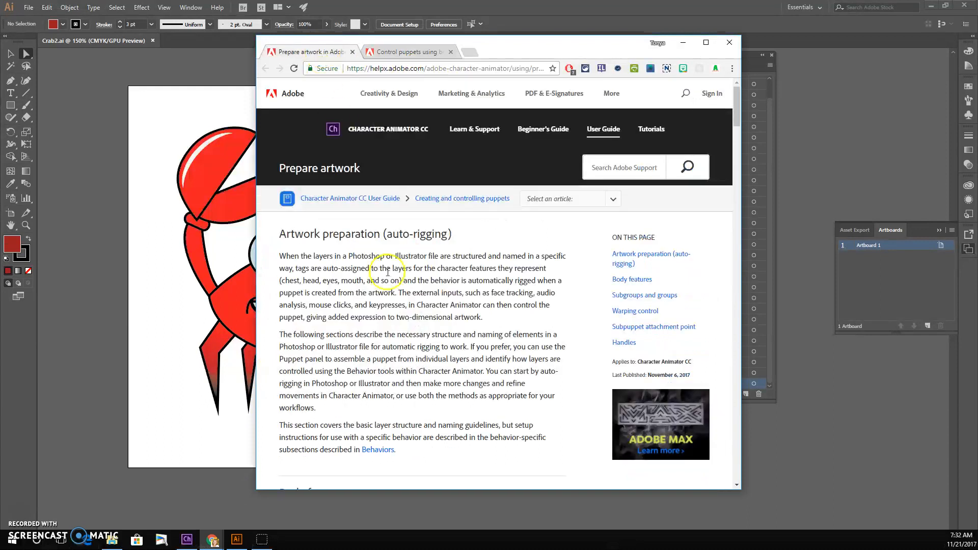
pyautogui.scroll(-7, 387, 326)
pyautogui.scroll(-6, 428, 321)
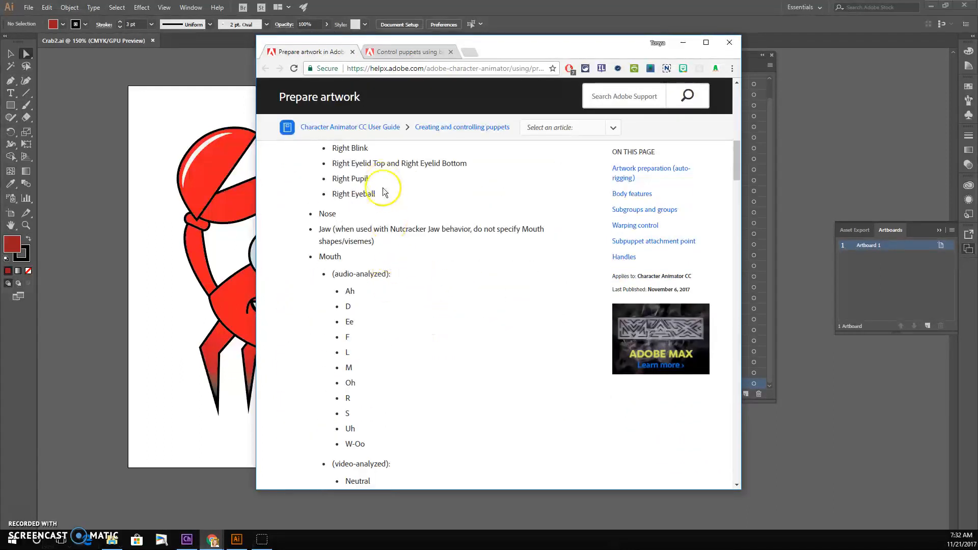
pyautogui.scroll(-10, 398, 235)
pyautogui.scroll(-20, 406, 239)
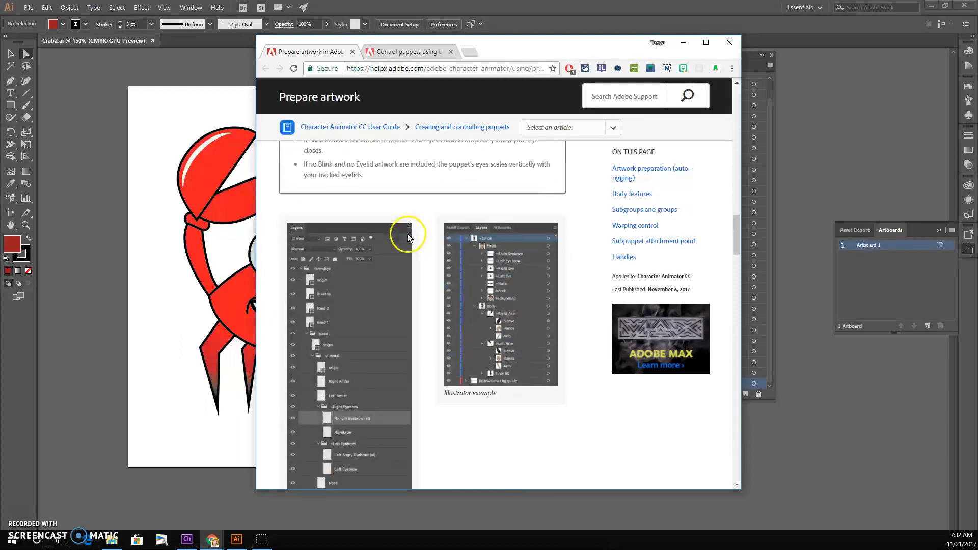
pyautogui.scroll(-6, 414, 246)
pyautogui.scroll(1, 411, 247)
pyautogui.scroll(1, 356, 204)
pyautogui.scroll(3, 342, 194)
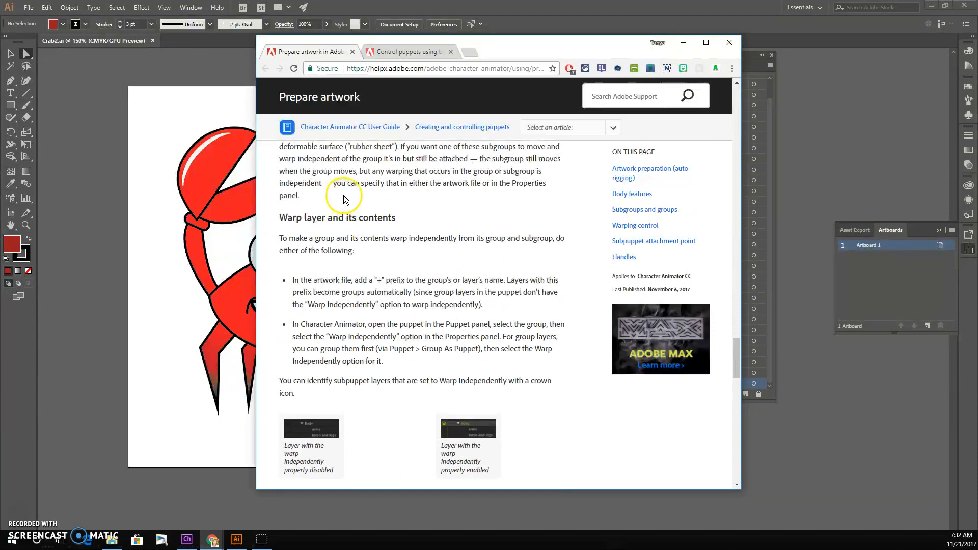
pyautogui.scroll(-1, 433, 295)
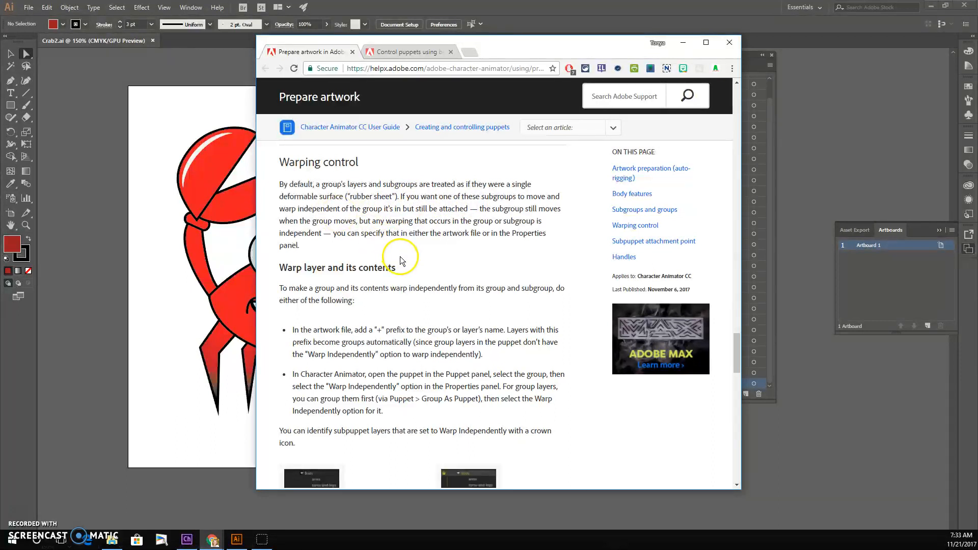
pyautogui.scroll(-2, 395, 252)
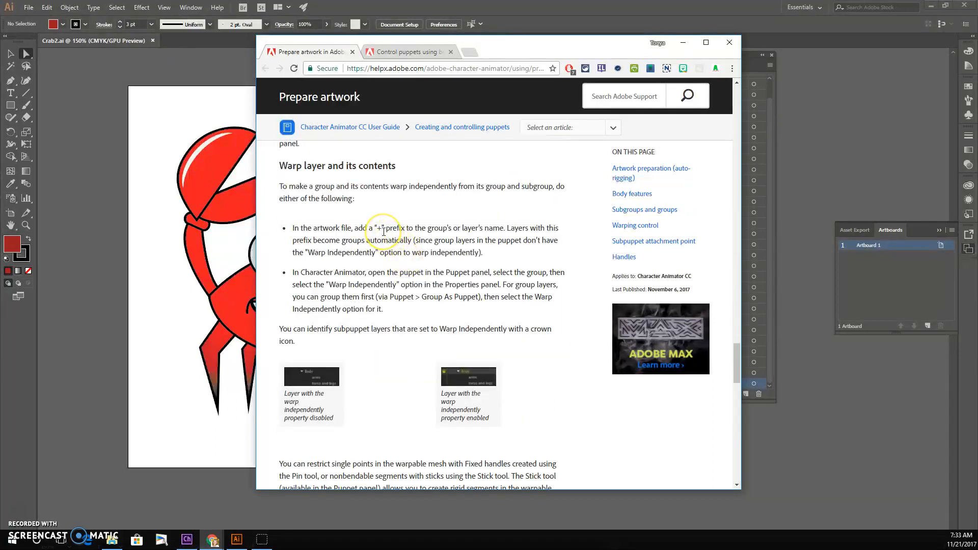
# Read the help page's passage on making groups warp independently, and switch to Character Animator to view the Crab2 puppet
pyautogui.moveTo(390, 186); pyautogui.dragTo(458, 187)
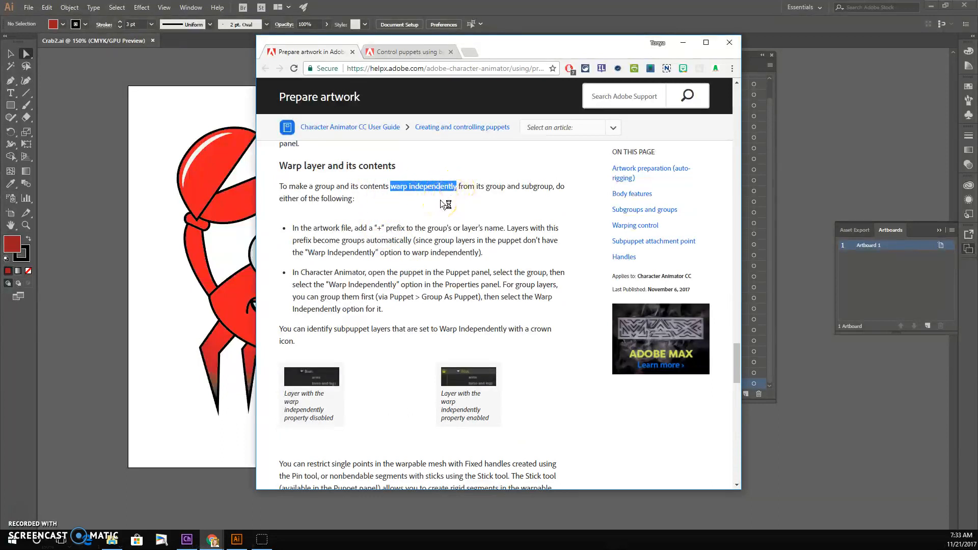
pyautogui.click(420, 277)
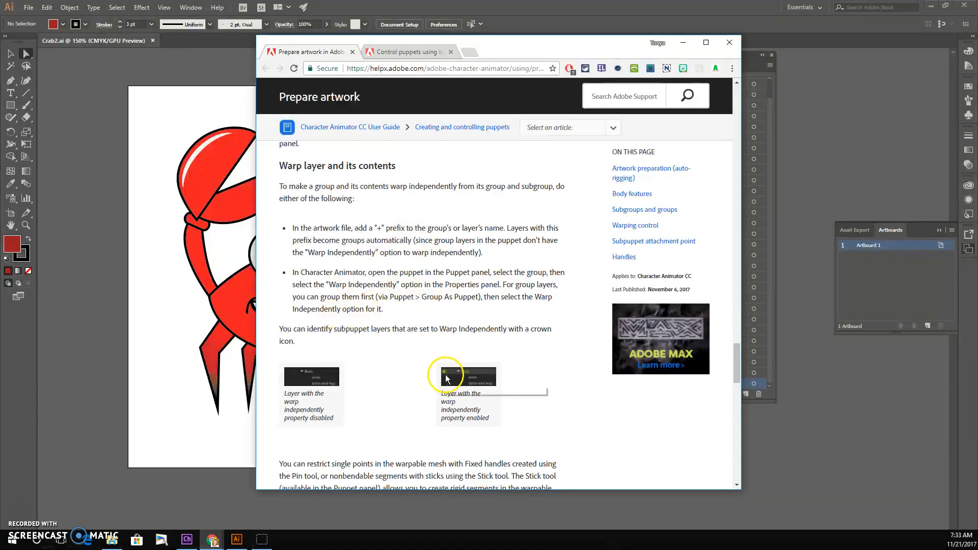
pyautogui.click(140, 65)
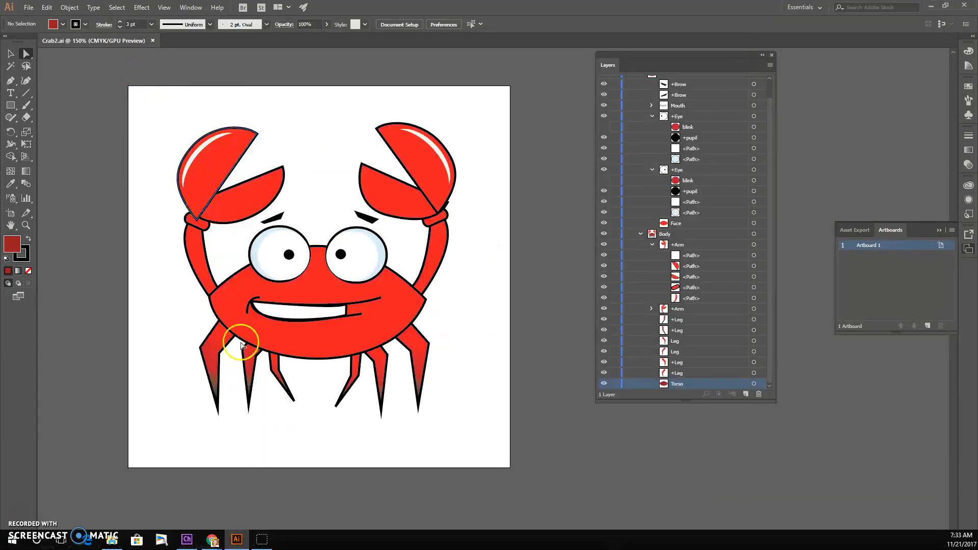
pyautogui.click(237, 539)
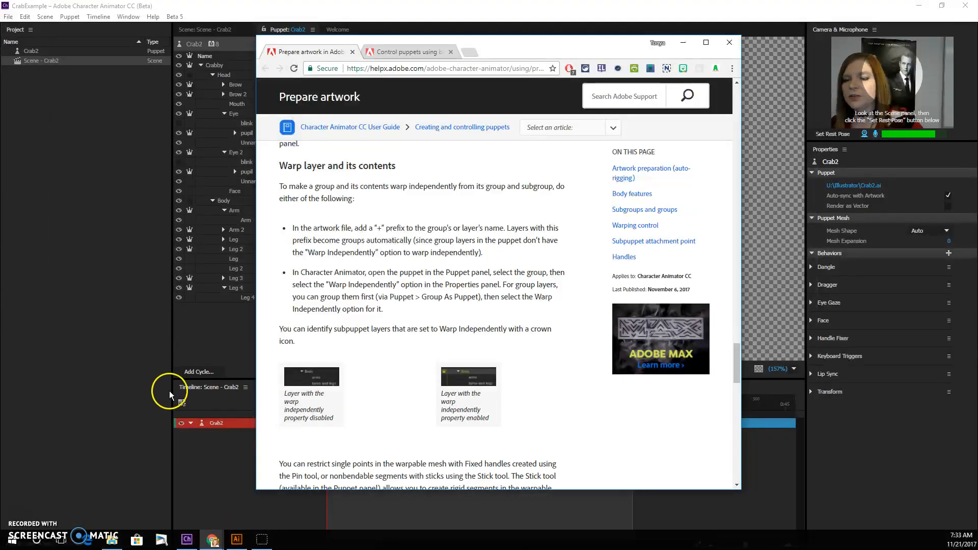
pyautogui.click(224, 347)
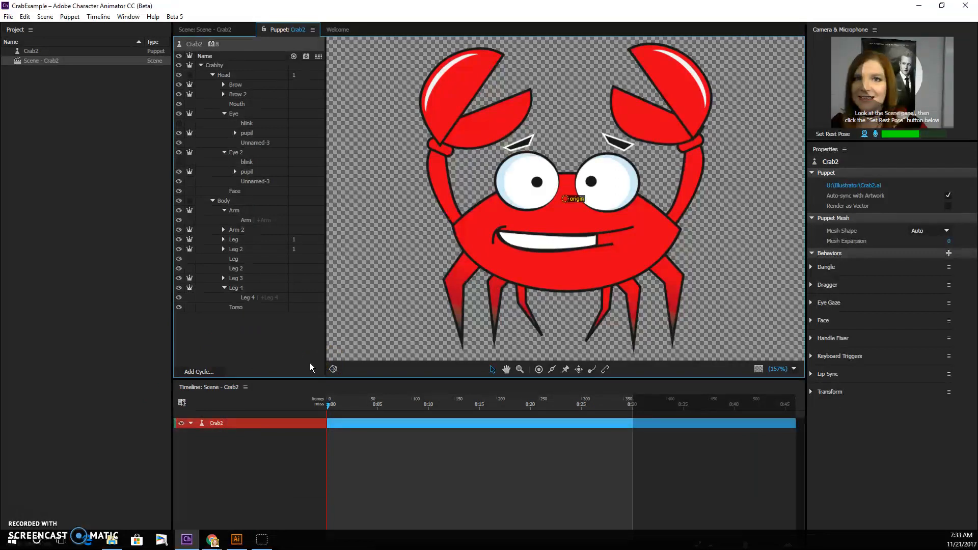
pyautogui.moveTo(261, 543)
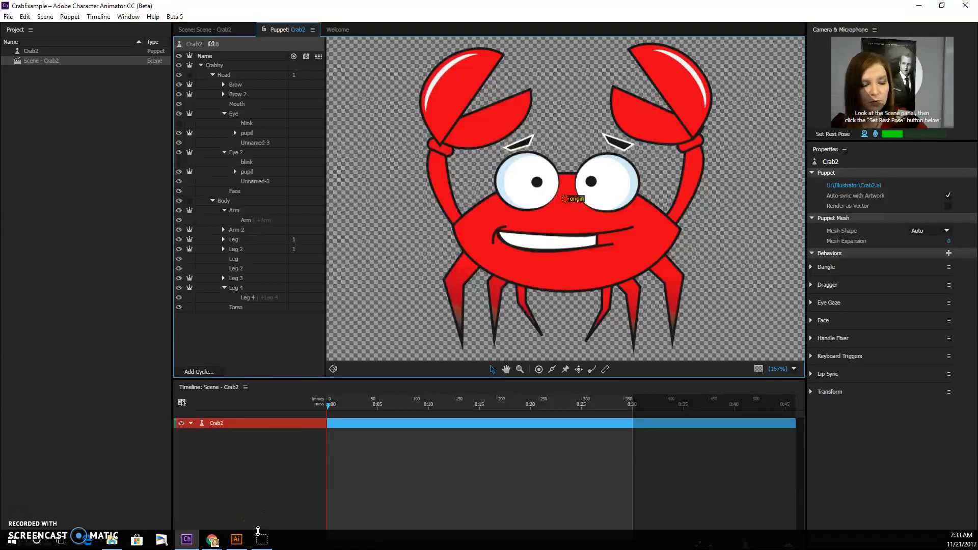
# Compare the crab puppet against the black background and the transparency grid, finishing on the grid
pyautogui.click(758, 370)
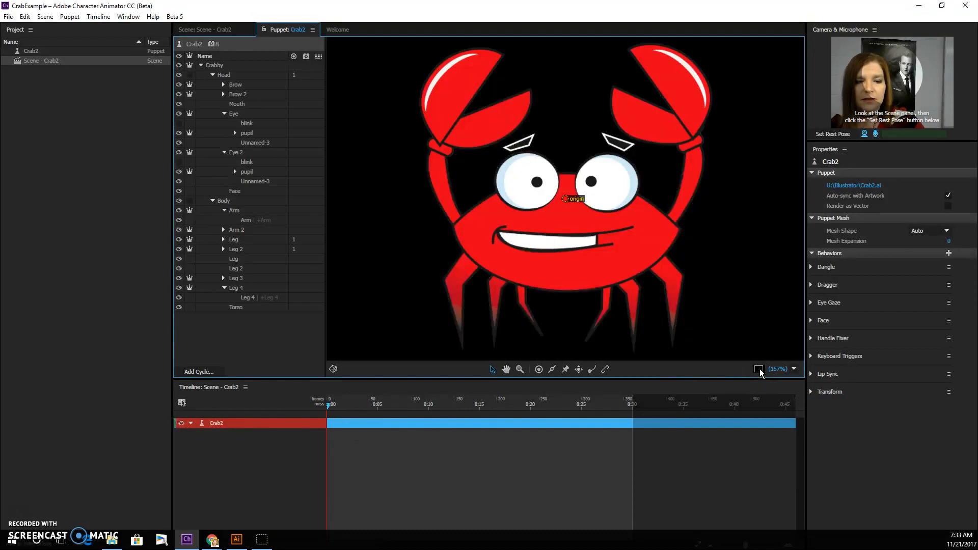
pyautogui.click(759, 369)
pyautogui.click(758, 370)
pyautogui.click(760, 371)
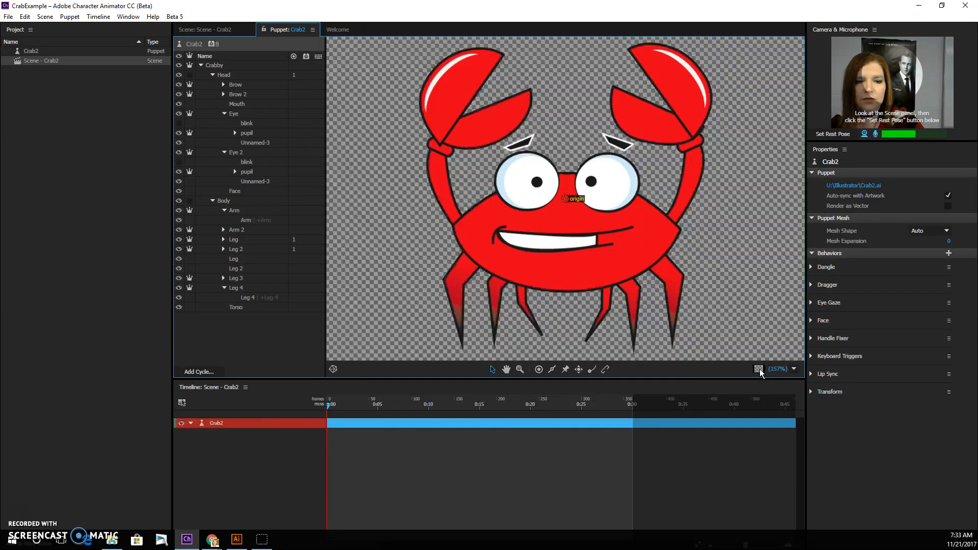
pyautogui.click(759, 370)
pyautogui.click(758, 370)
pyautogui.click(759, 370)
pyautogui.click(759, 370)
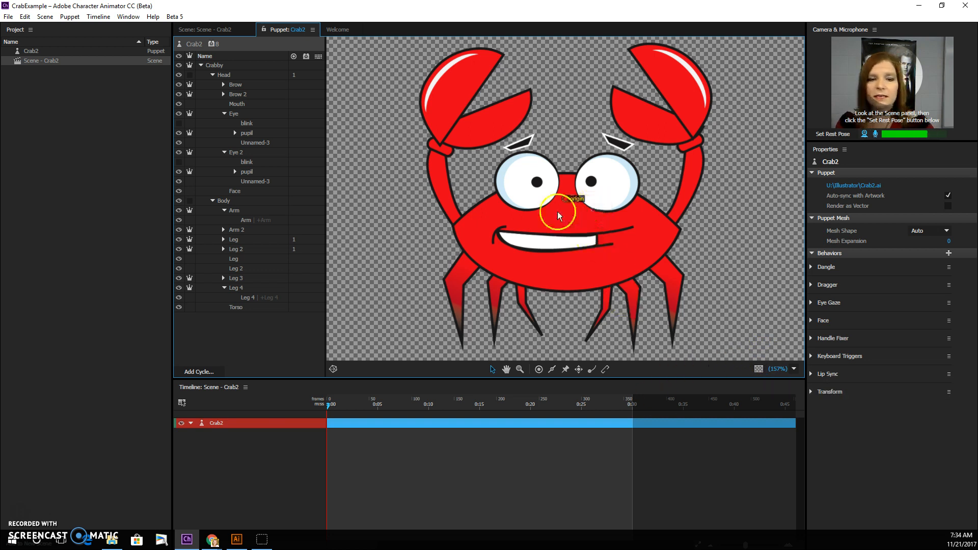
# Inspect the origin handles of the Crabby and Head groups, and check the puppet's current movement in the scene
pyautogui.click(251, 65)
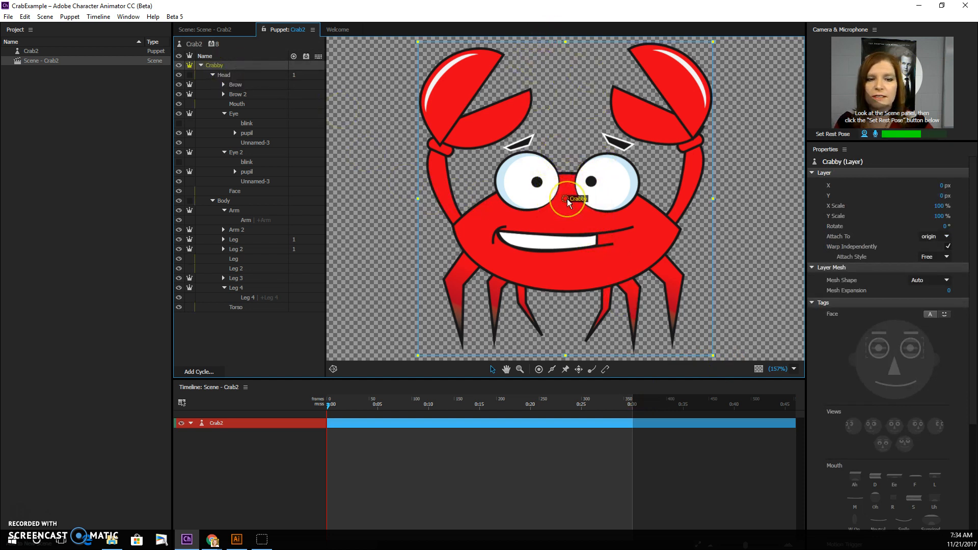
pyautogui.click(243, 75)
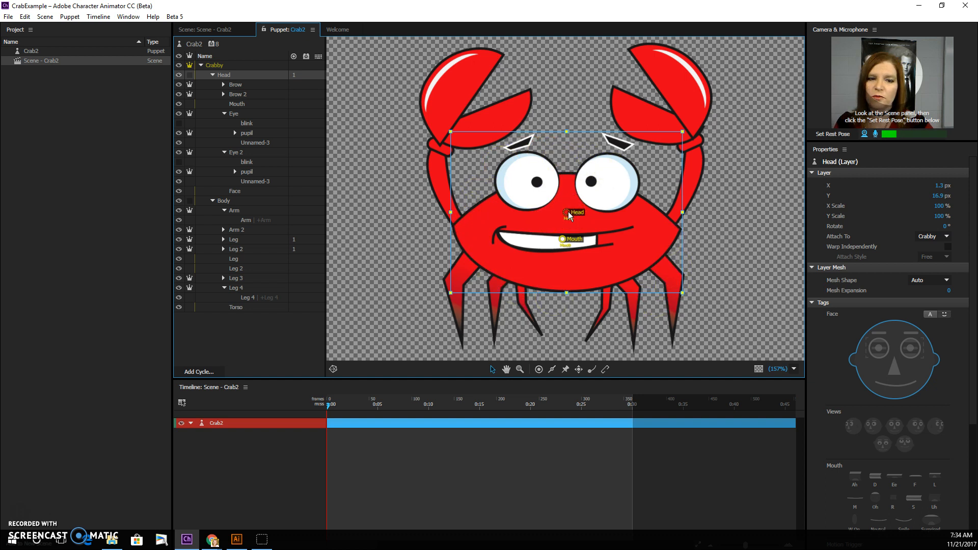
pyautogui.click(213, 31)
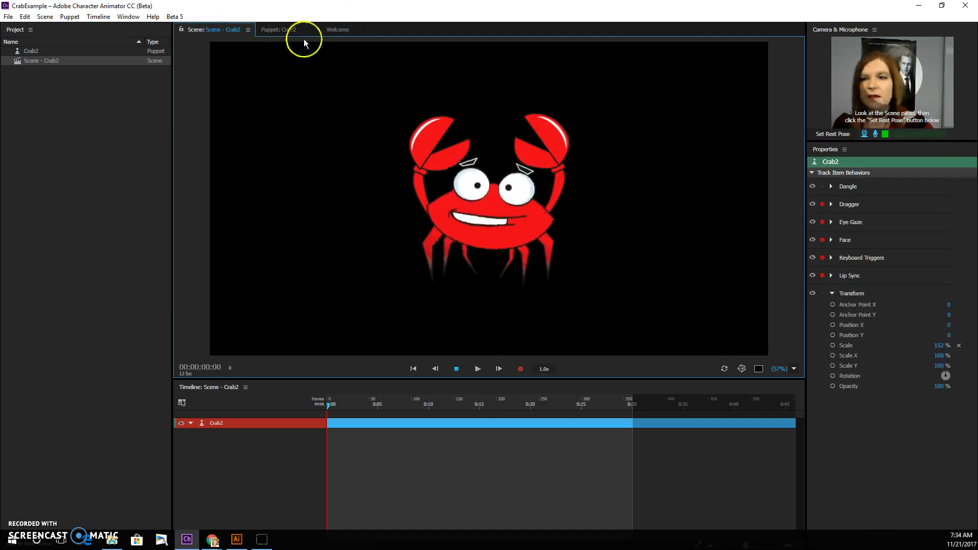
pyautogui.click(334, 29)
pyautogui.click(279, 30)
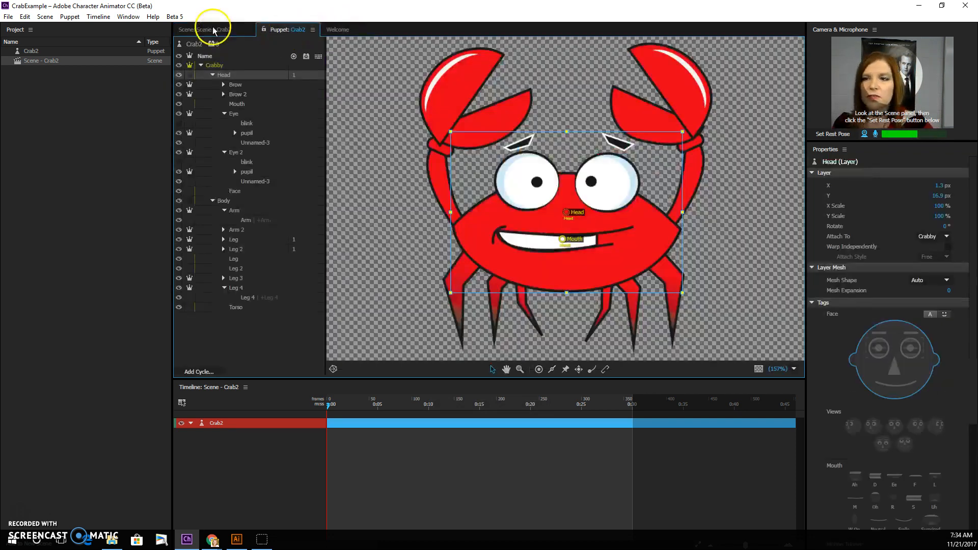
pyautogui.click(212, 29)
pyautogui.click(267, 29)
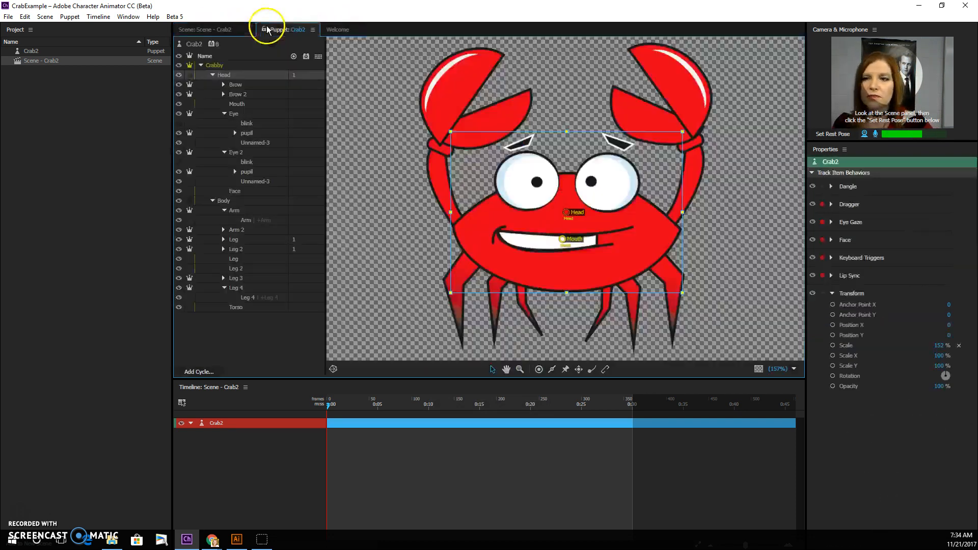
# Move the Head group's origin handle straight down to the bottom edge of the face, and preview the head movement in the scene
pyautogui.click(567, 213)
pyautogui.moveTo(567, 214); pyautogui.dragTo(565, 291)
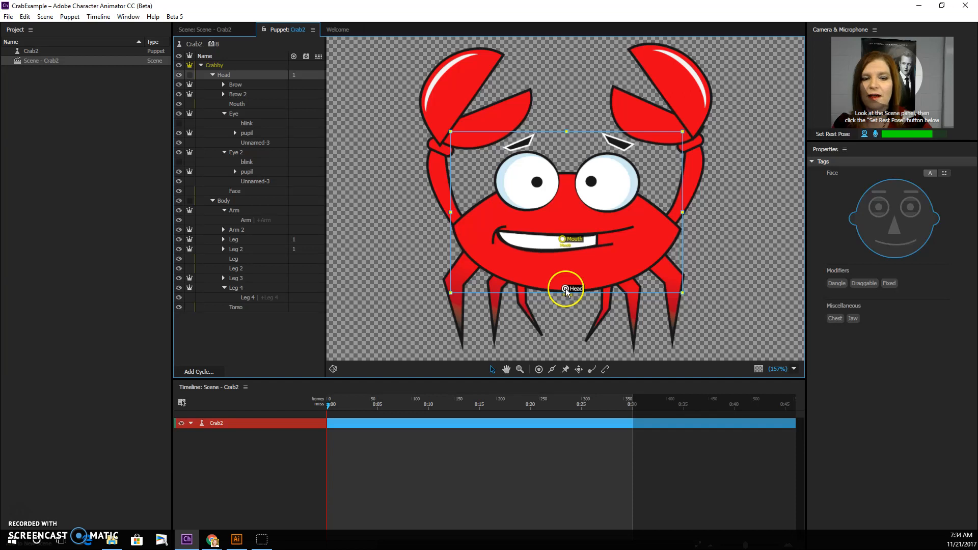
pyautogui.click(220, 29)
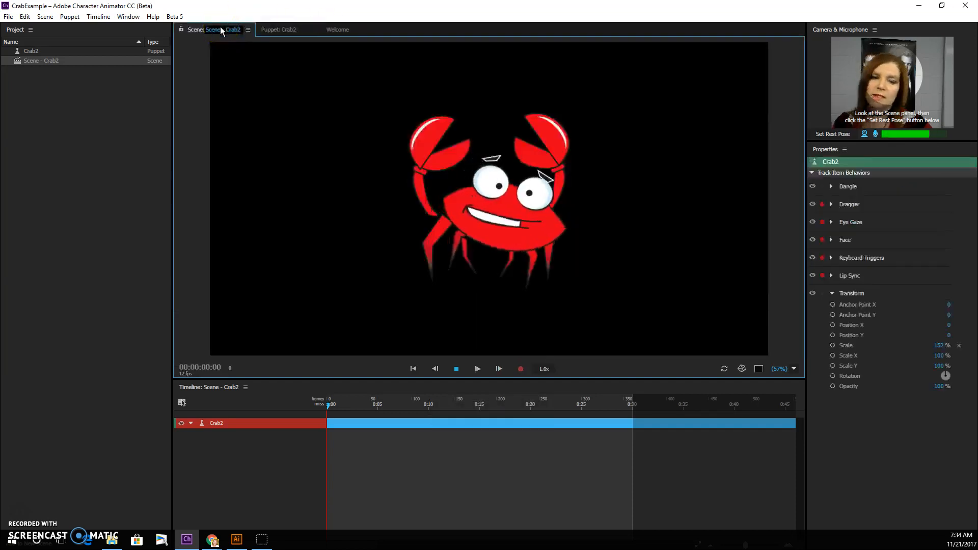
pyautogui.click(338, 29)
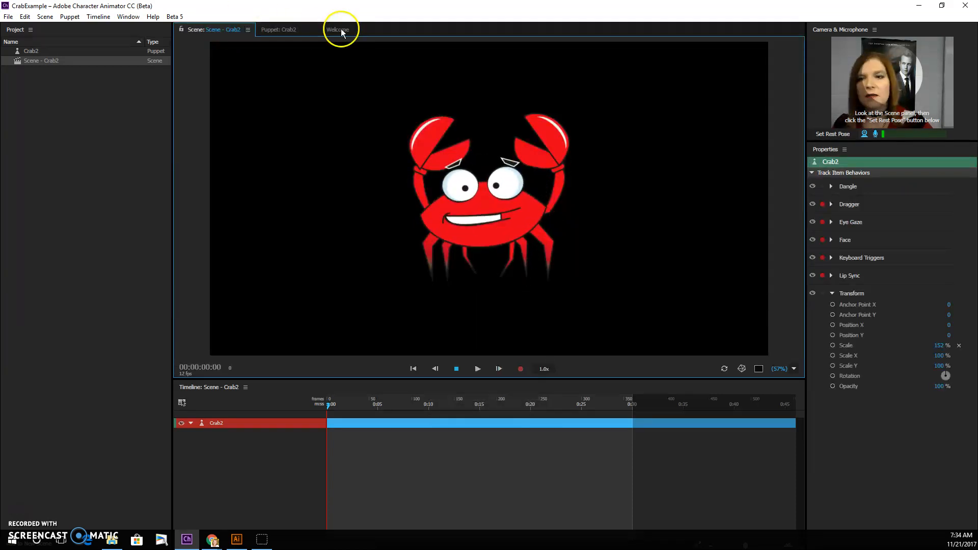
pyautogui.click(256, 29)
pyautogui.click(224, 30)
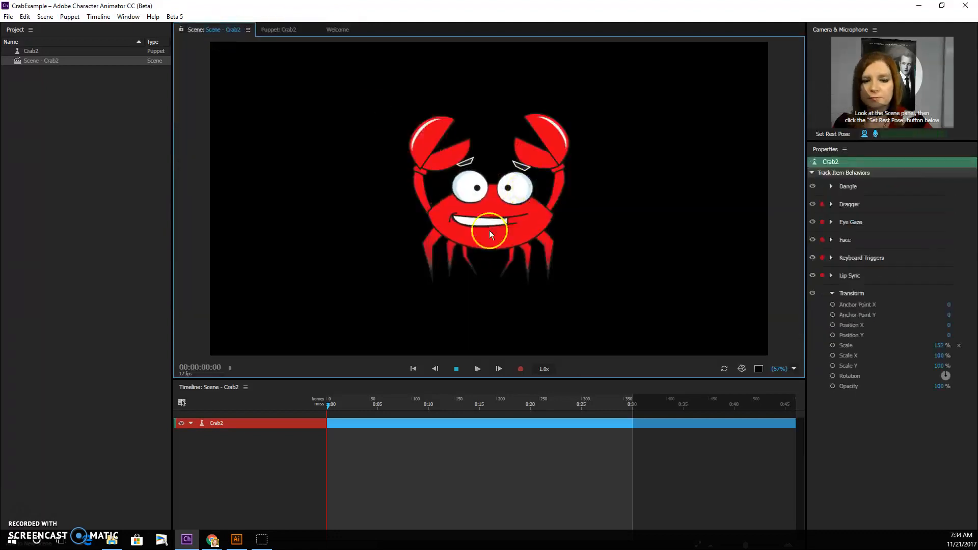
# With the Head group hidden, move the Body group's origin handle down between the leg tips, and preview the body in the scene
pyautogui.click(288, 29)
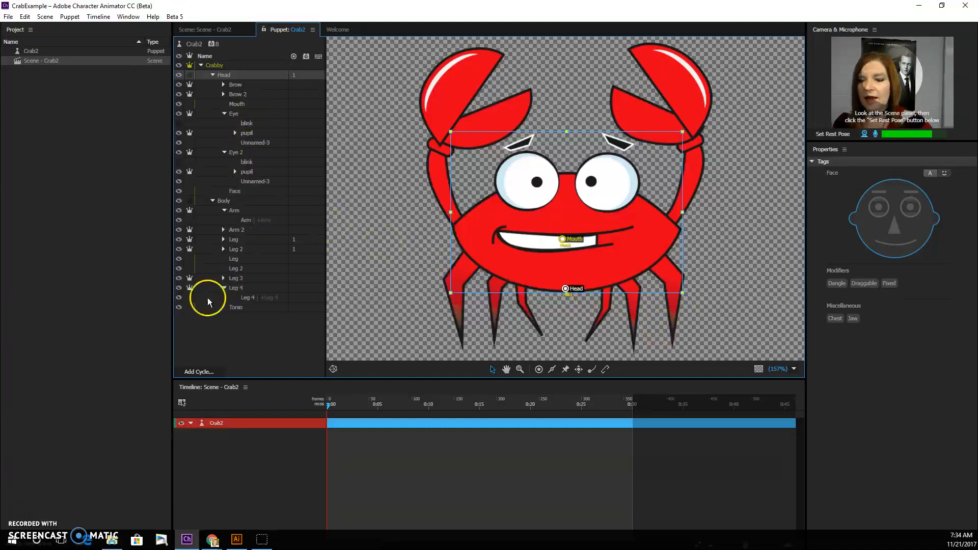
pyautogui.click(191, 77)
pyautogui.click(179, 75)
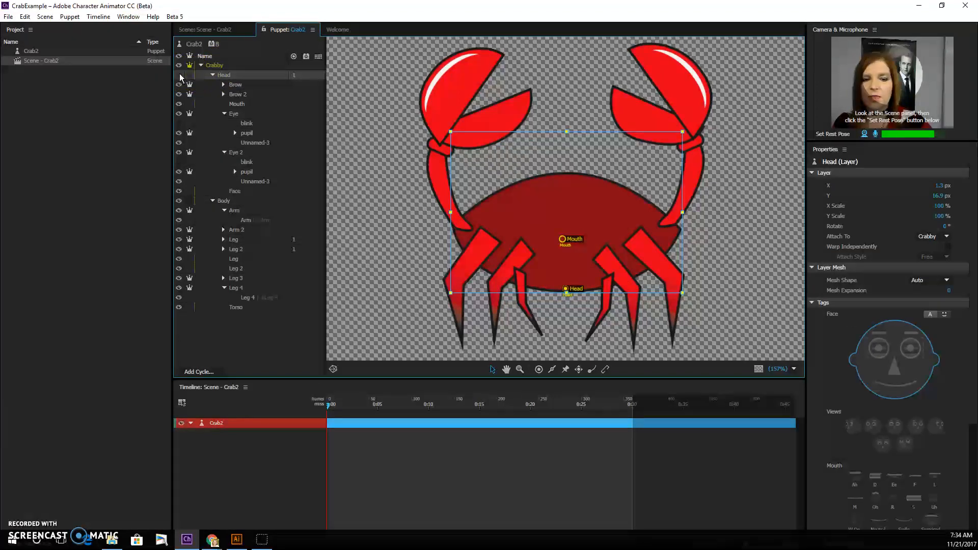
pyautogui.click(253, 201)
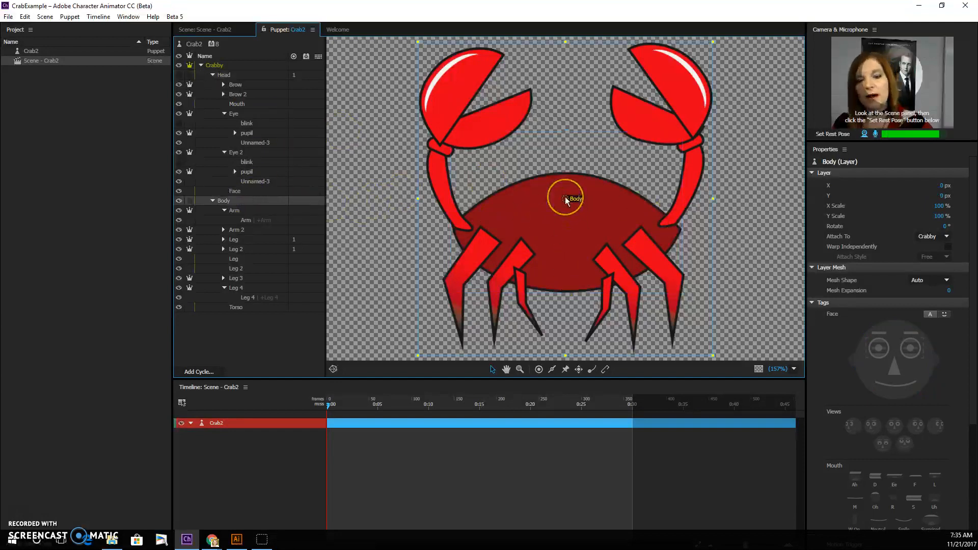
pyautogui.moveTo(566, 198); pyautogui.dragTo(561, 335)
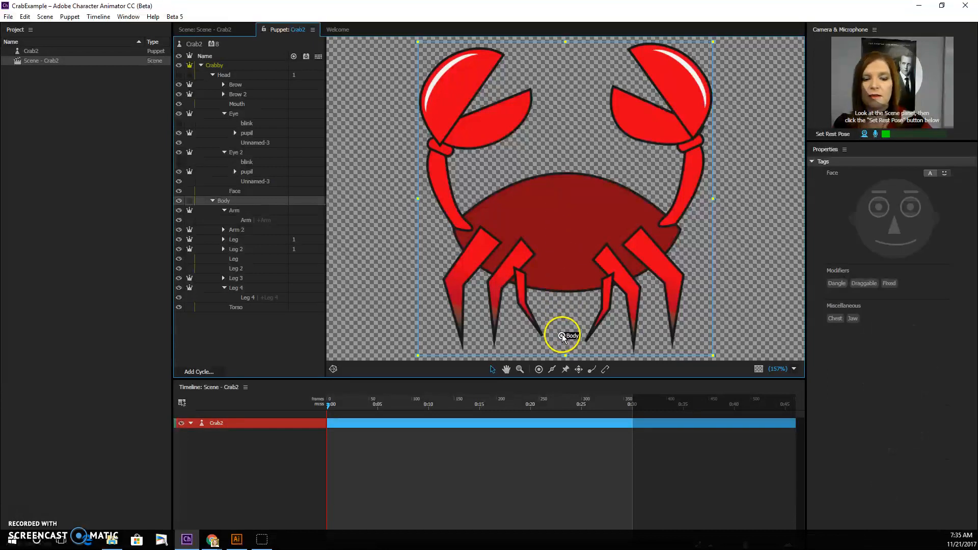
pyautogui.click(211, 29)
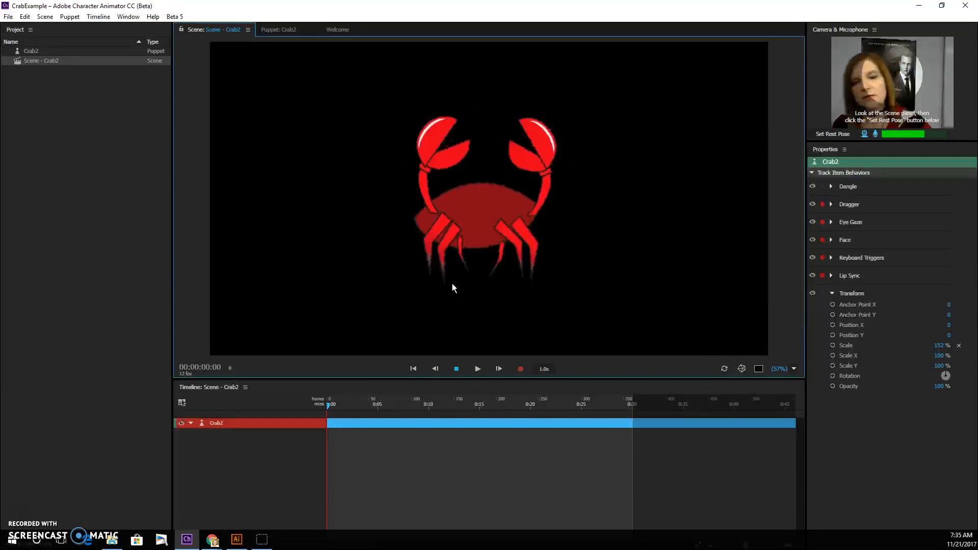
pyautogui.moveTo(452, 288)
pyautogui.mouseDown()
pyautogui.moveTo(527, 284)
pyautogui.moveTo(495, 289)
pyautogui.moveTo(318, 34)
pyautogui.moveTo(326, 32)
pyautogui.mouseUp()
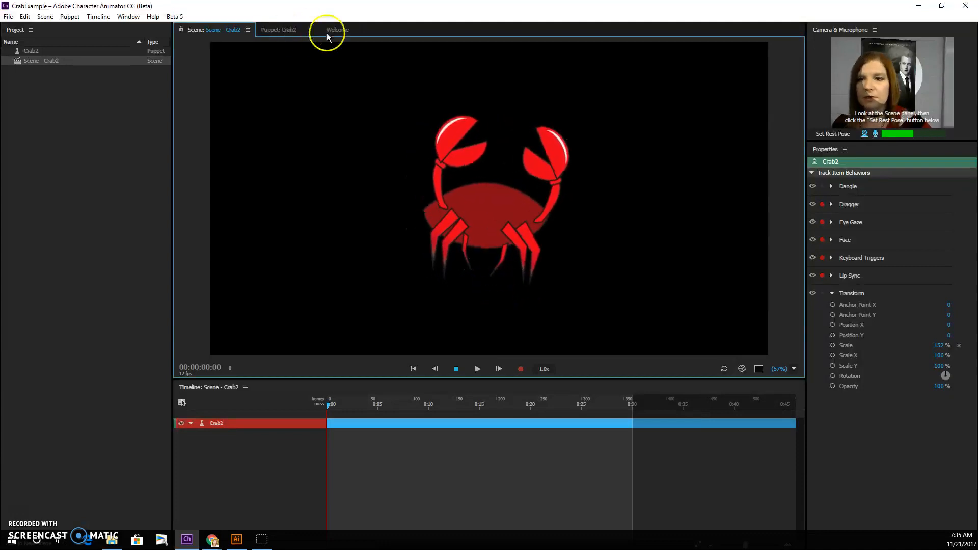
# Show the Head group again and preview the complete crab in the scene
pyautogui.click(279, 29)
pyautogui.click(191, 75)
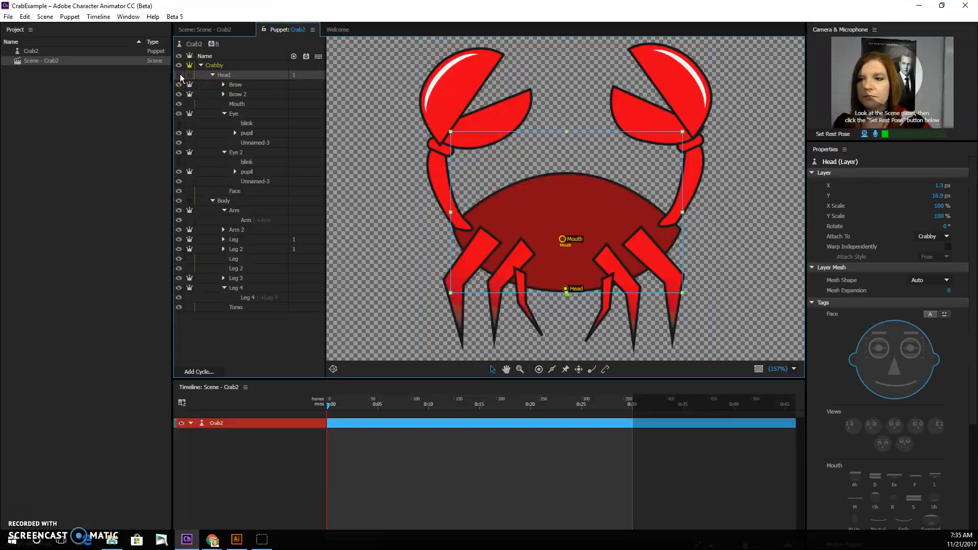
pyautogui.click(179, 75)
pyautogui.click(233, 30)
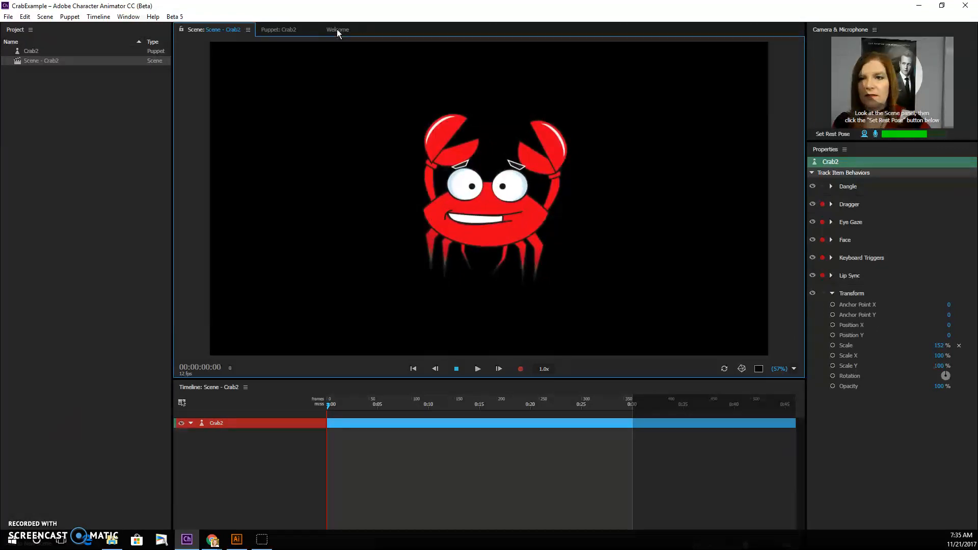
# Inspect the attachment and Fixed handles of the two inner legs, Leg and Leg 2, in the puppet
pyautogui.click(284, 31)
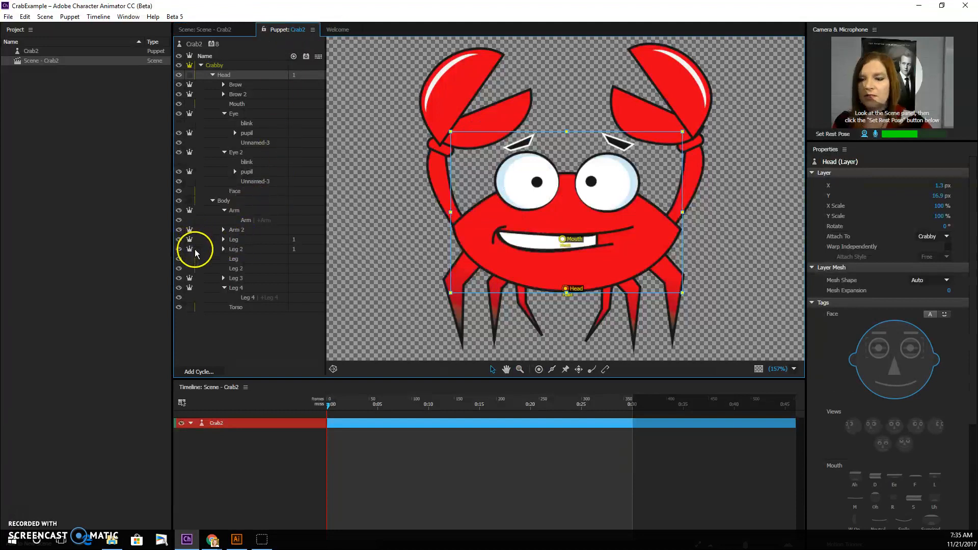
pyautogui.click(264, 243)
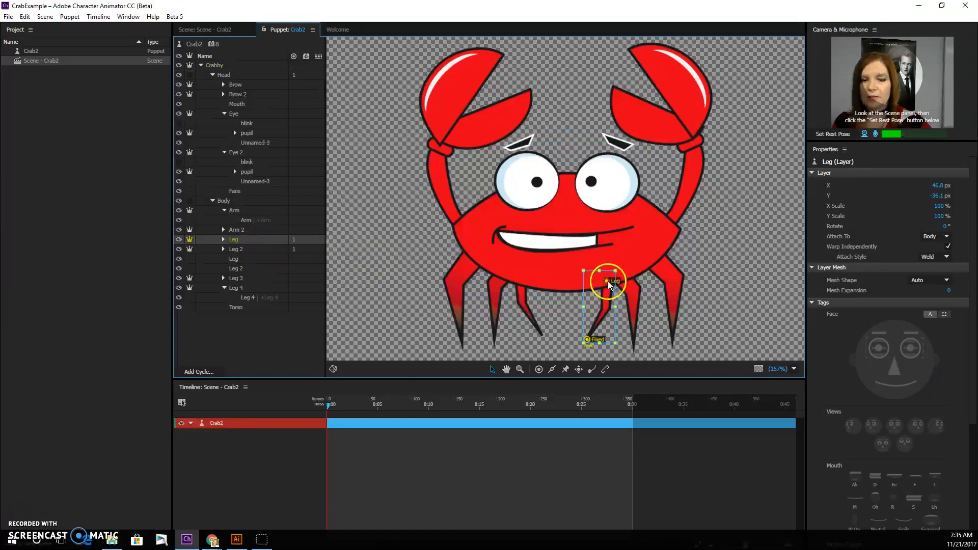
pyautogui.click(248, 249)
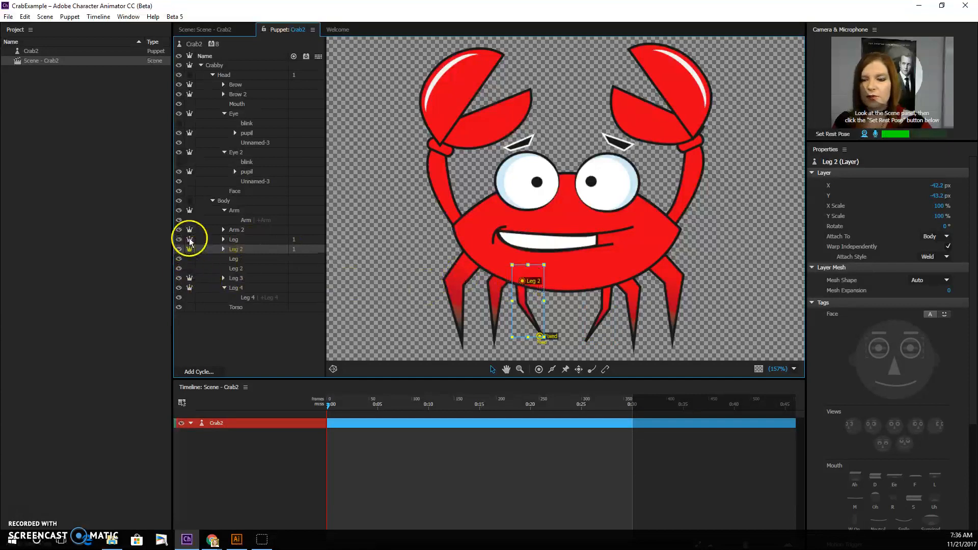
# Try turning off independent warping for the Leg, Leg 2, Leg 3 and Leg 4 groups, and preview the crab in the scene
pyautogui.click(189, 288)
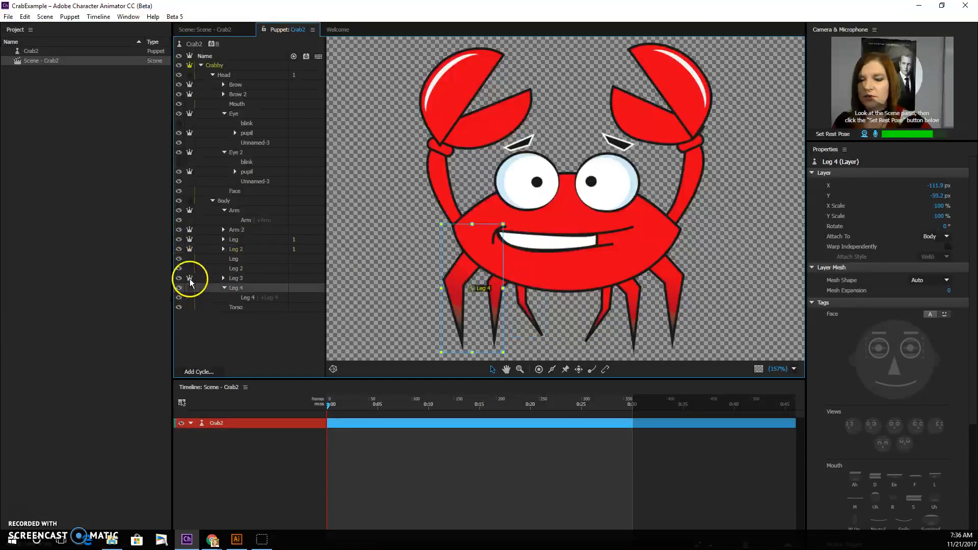
pyautogui.click(190, 279)
pyautogui.click(190, 249)
pyautogui.click(190, 240)
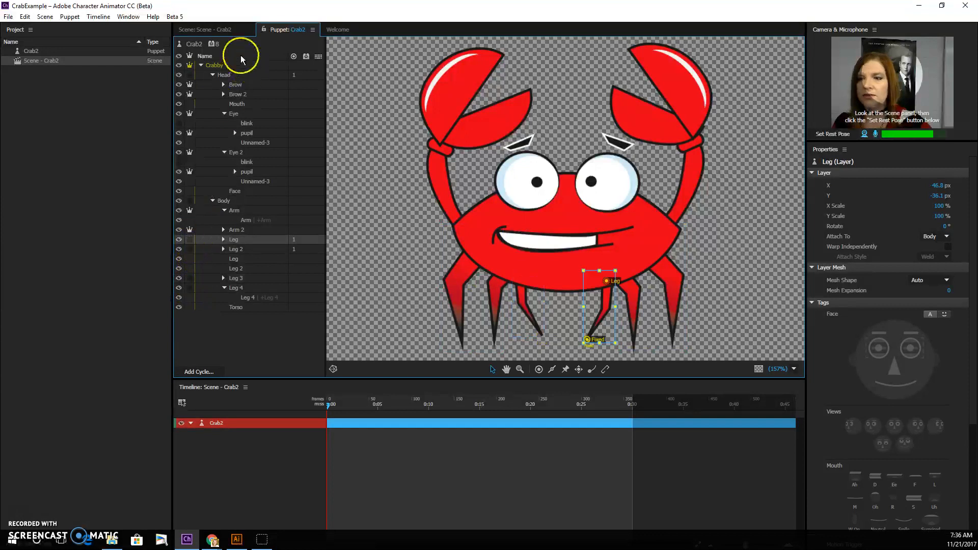
pyautogui.click(213, 29)
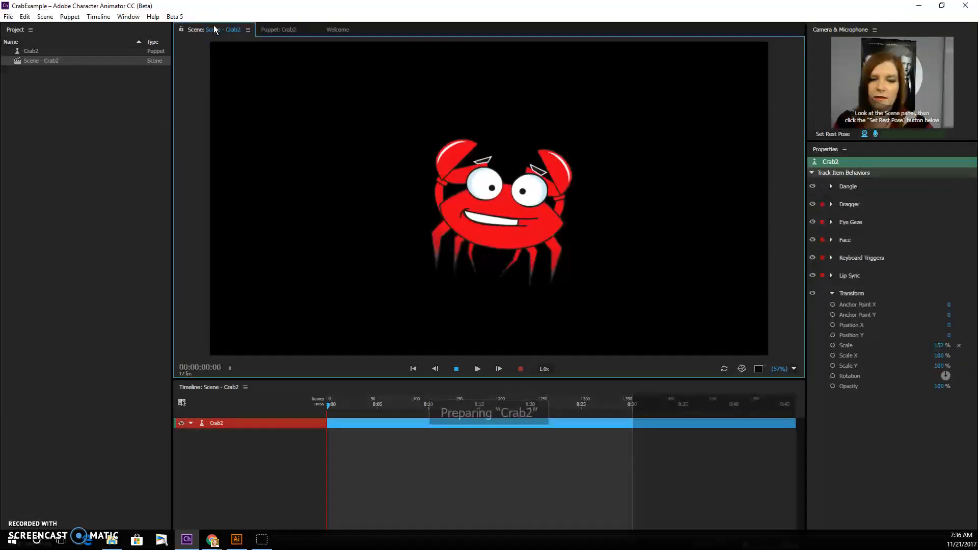
pyautogui.click(337, 29)
# Turn independent warping back on for the Leg, Leg 2, Leg 3 and Leg 4 groups in the puppet
pyautogui.click(275, 29)
pyautogui.click(189, 240)
pyautogui.click(189, 249)
pyautogui.click(189, 278)
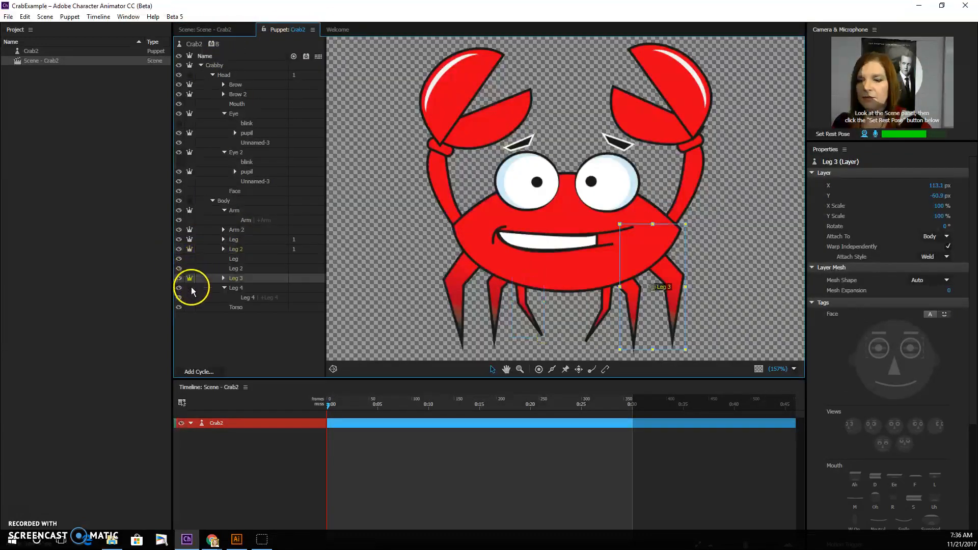
pyautogui.click(189, 288)
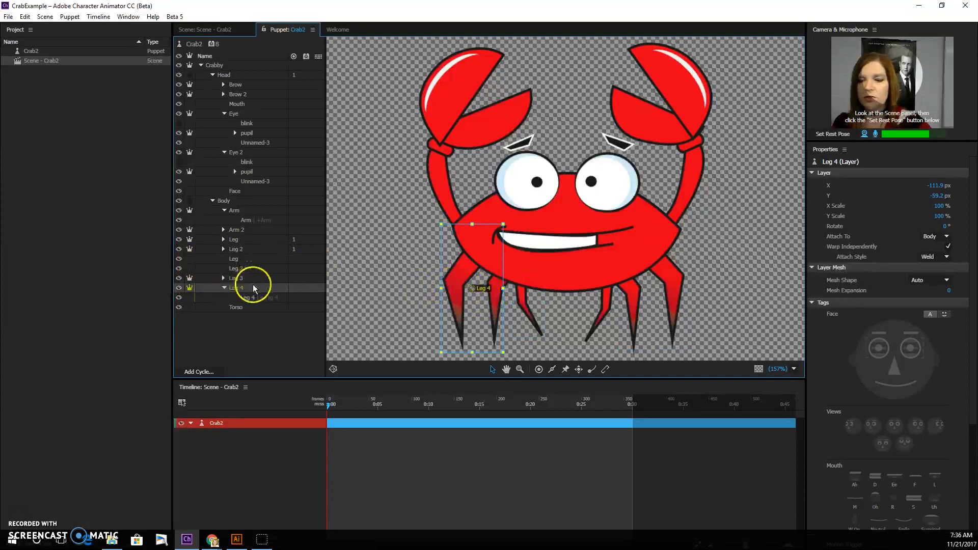
# Move the Leg 4 and Leg 3 attachment handles up to the body's lower edge, and add a Dangle handle at Leg 4's outer tip
pyautogui.click(472, 288)
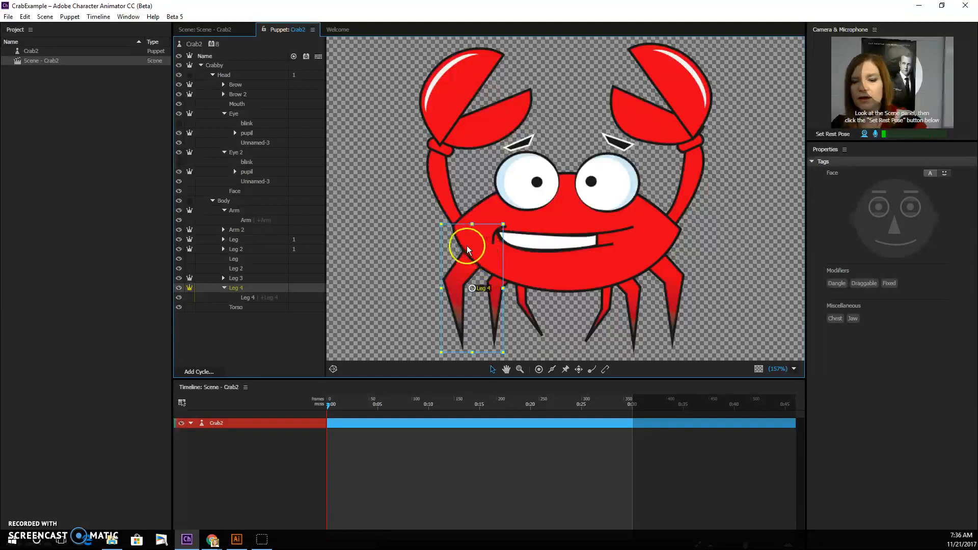
pyautogui.moveTo(472, 289); pyautogui.dragTo(475, 258)
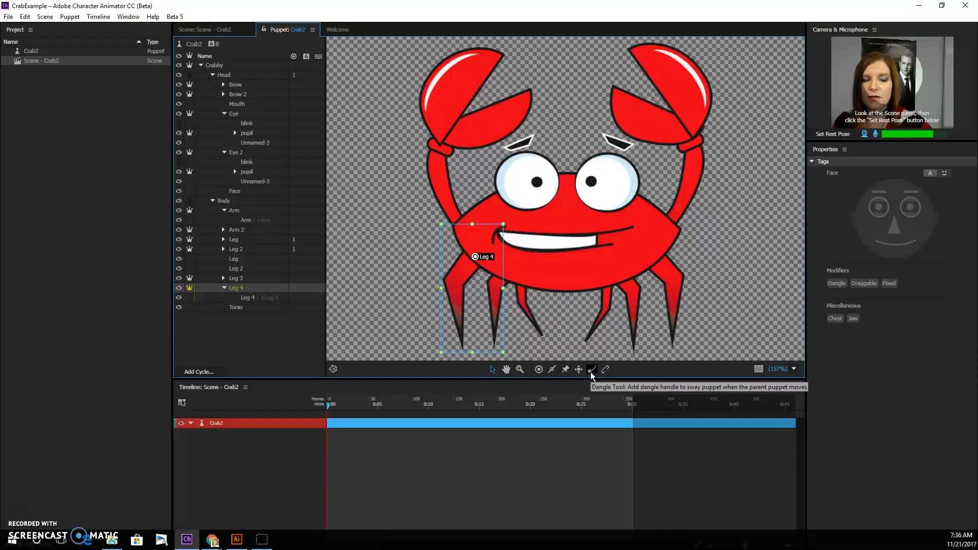
pyautogui.click(462, 345)
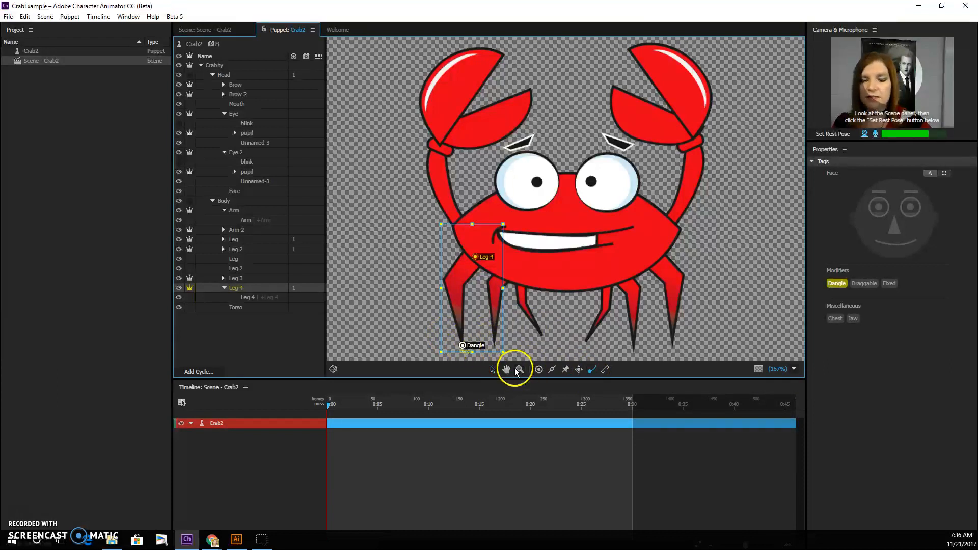
pyautogui.click(256, 279)
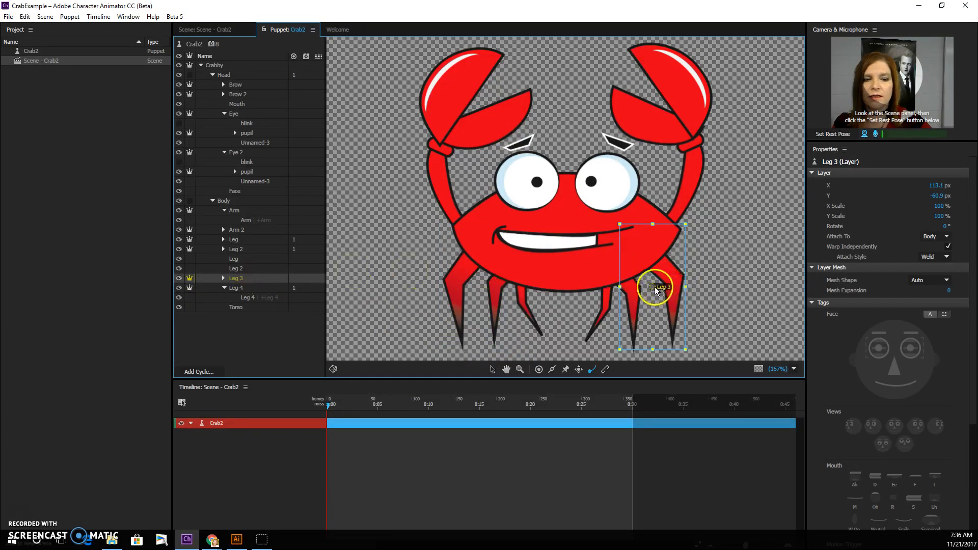
pyautogui.moveTo(654, 290); pyautogui.dragTo(655, 259)
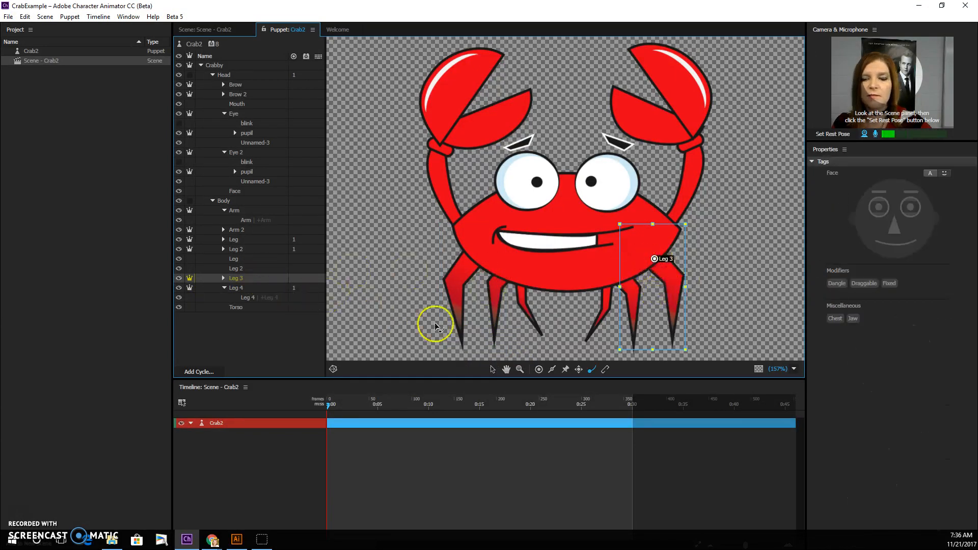
pyautogui.click(552, 369)
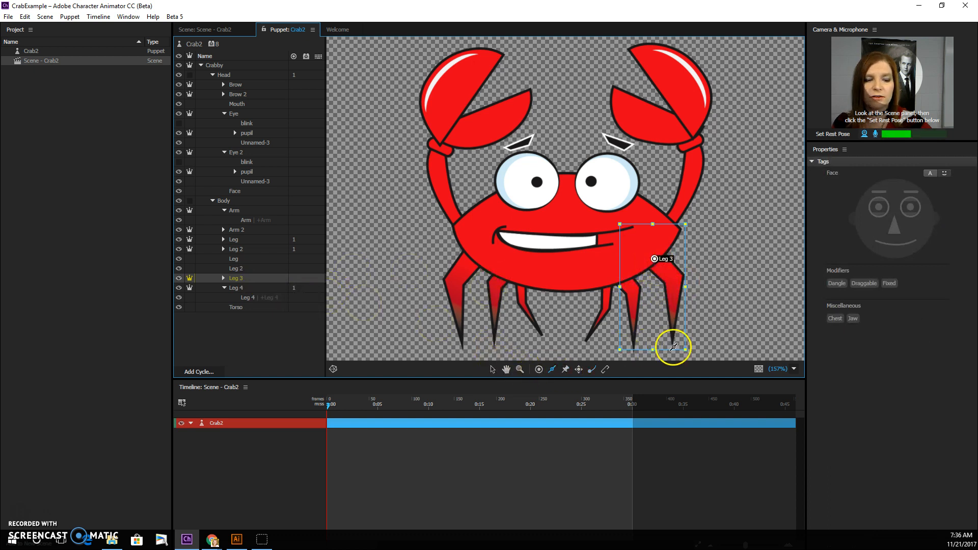
pyautogui.moveTo(674, 346); pyautogui.dragTo(672, 337)
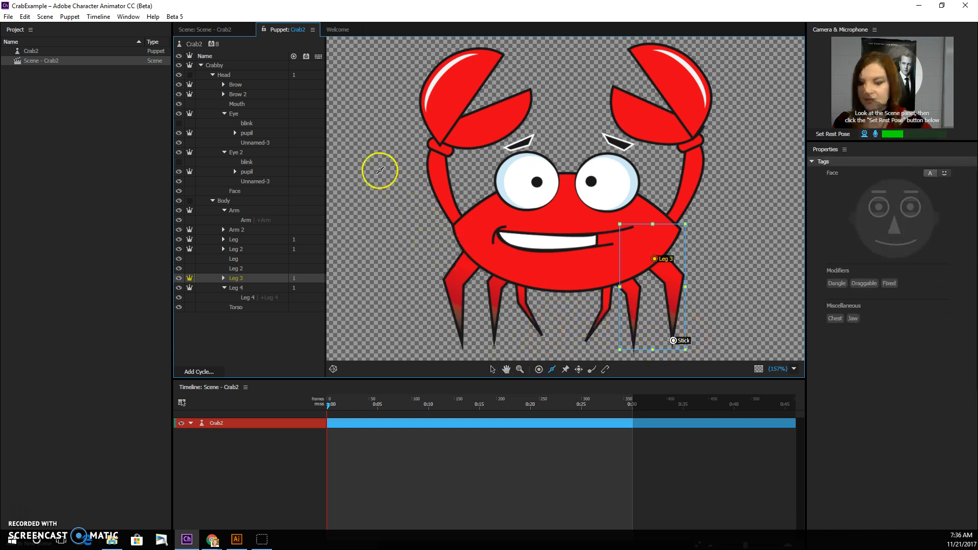
pyautogui.hotkey('ctrl', 'z')
# Add a Dangle handle at Leg 3's outer tip, check the Leg 2 and Leg handles, and preview the crab in the scene
pyautogui.click(592, 369)
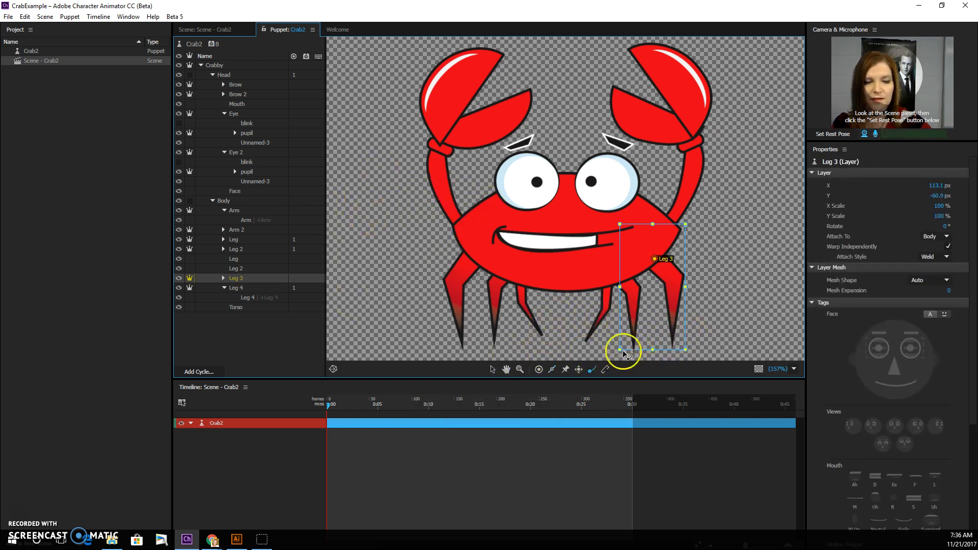
pyautogui.click(673, 340)
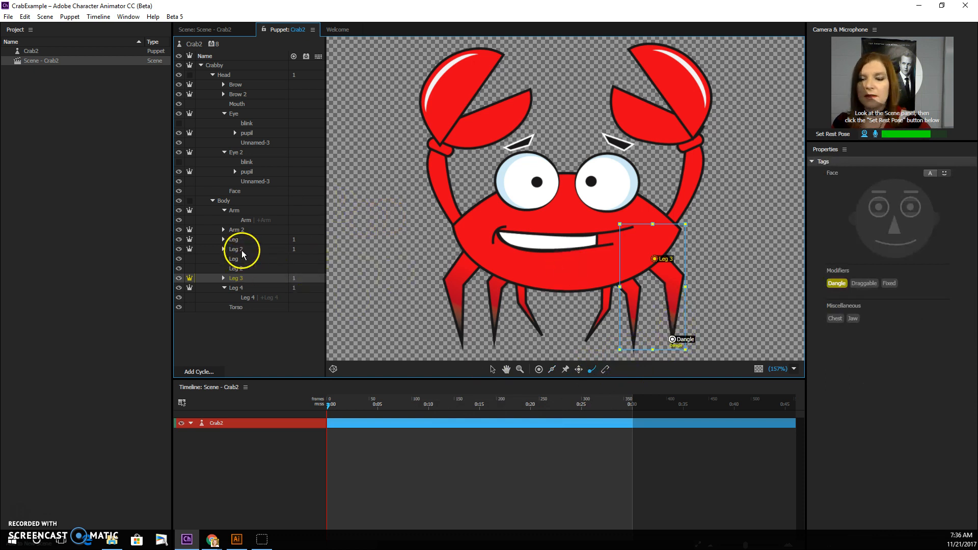
pyautogui.click(272, 249)
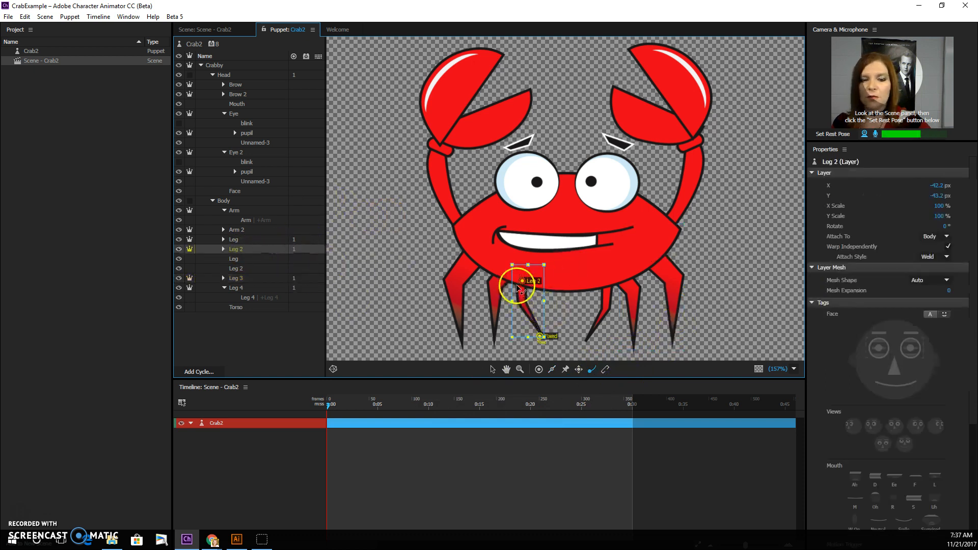
pyautogui.click(258, 240)
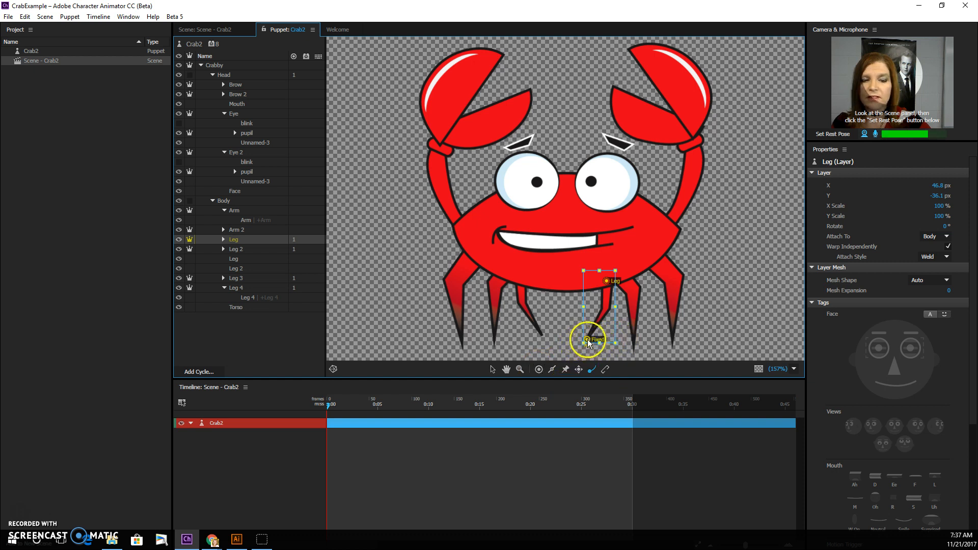
pyautogui.click(226, 32)
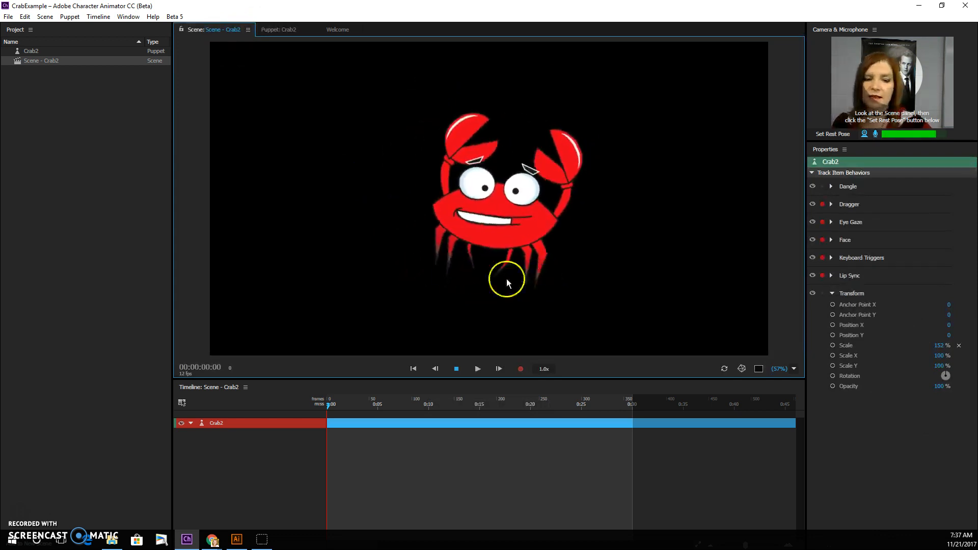
# Replace the Fixed handle at the tip of the inner Leg group with a Dangle handle in the puppet
pyautogui.click(279, 30)
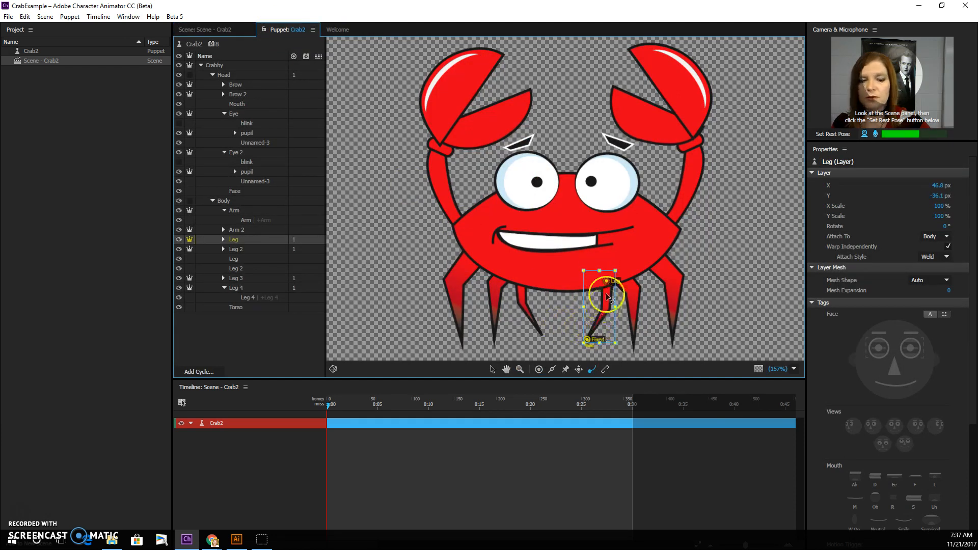
pyautogui.click(588, 340)
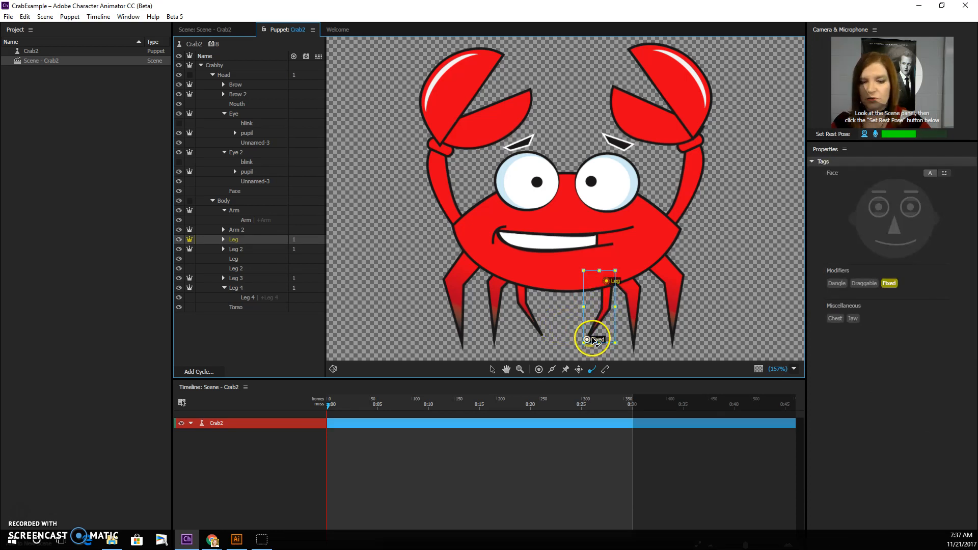
pyautogui.click(589, 336)
pyautogui.click(589, 341)
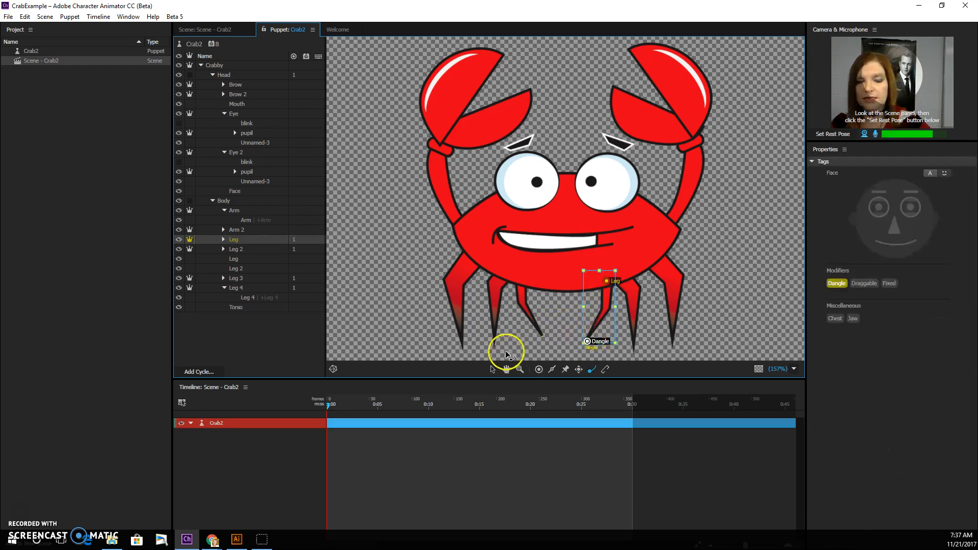
# Replace the Fixed handle at the tip of the inner Leg 2 group with a Dangle handle
pyautogui.click(258, 250)
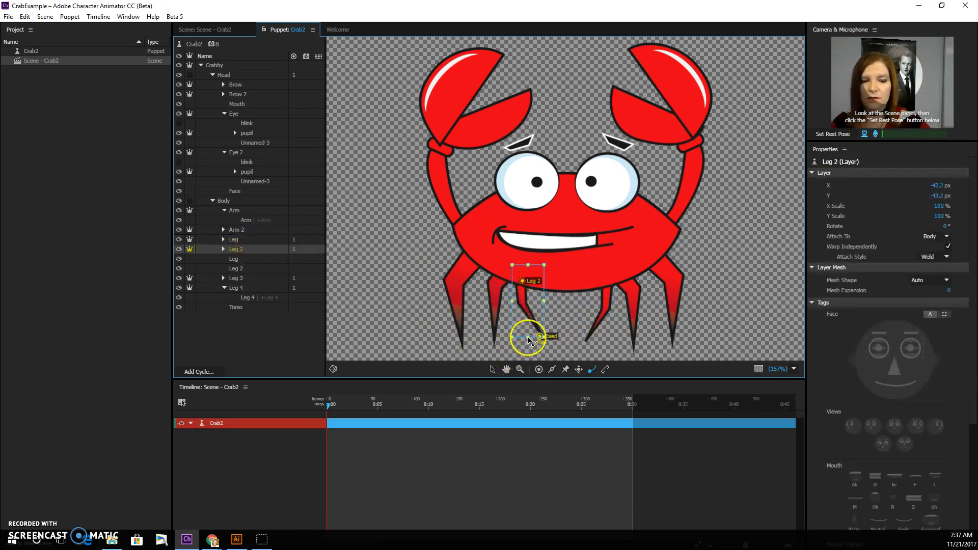
pyautogui.click(540, 337)
pyautogui.press('Delete')
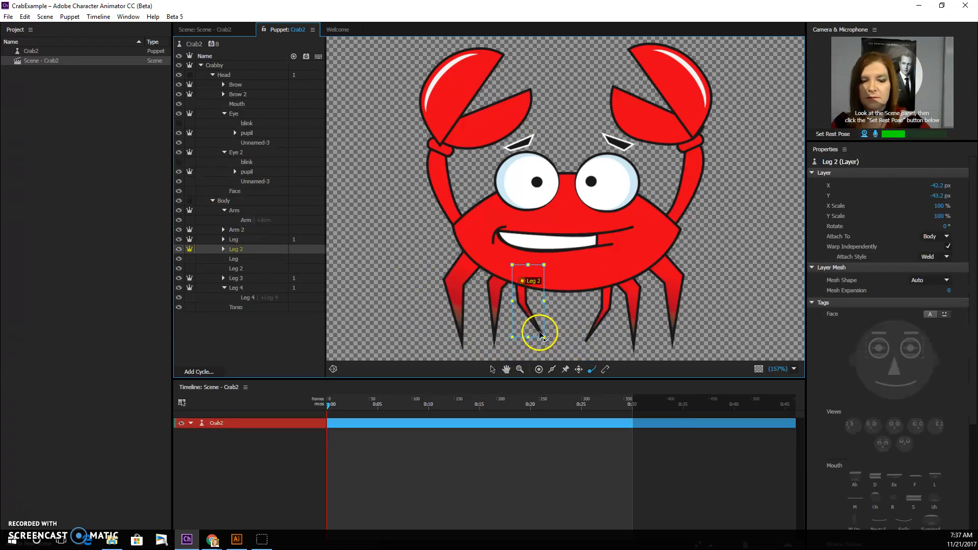
pyautogui.click(539, 333)
# Preview the crab in the scene to check how the dangling legs move
pyautogui.click(226, 29)
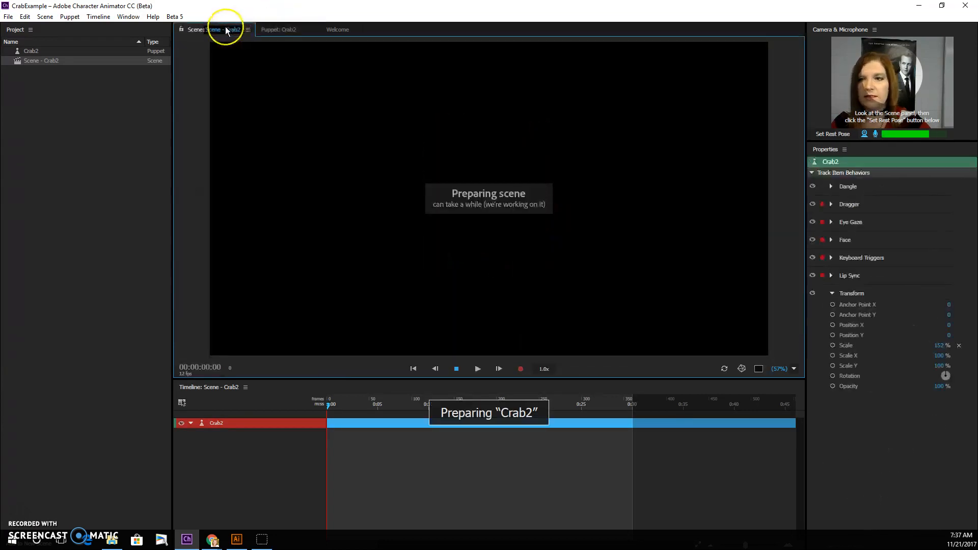
pyautogui.moveTo(451, 242); pyautogui.dragTo(472, 283)
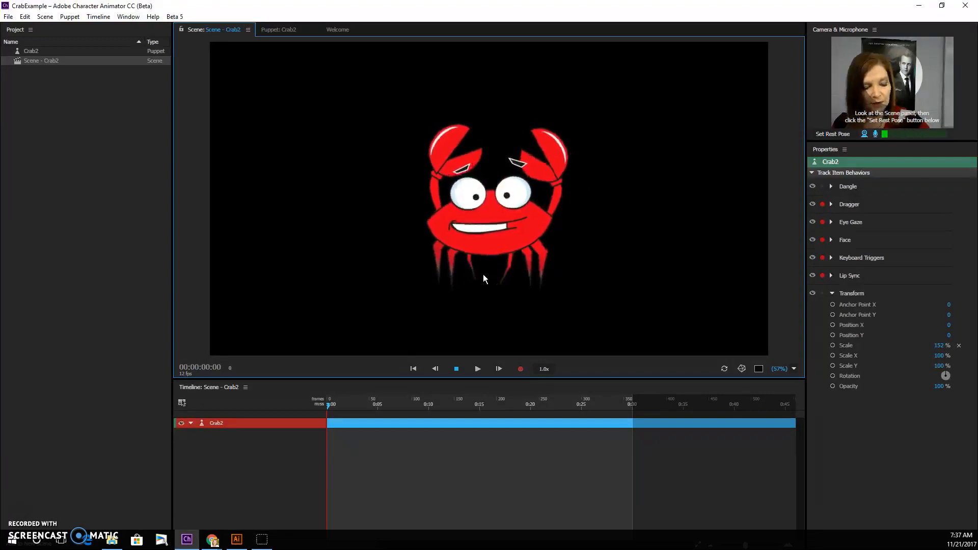
pyautogui.click(484, 266)
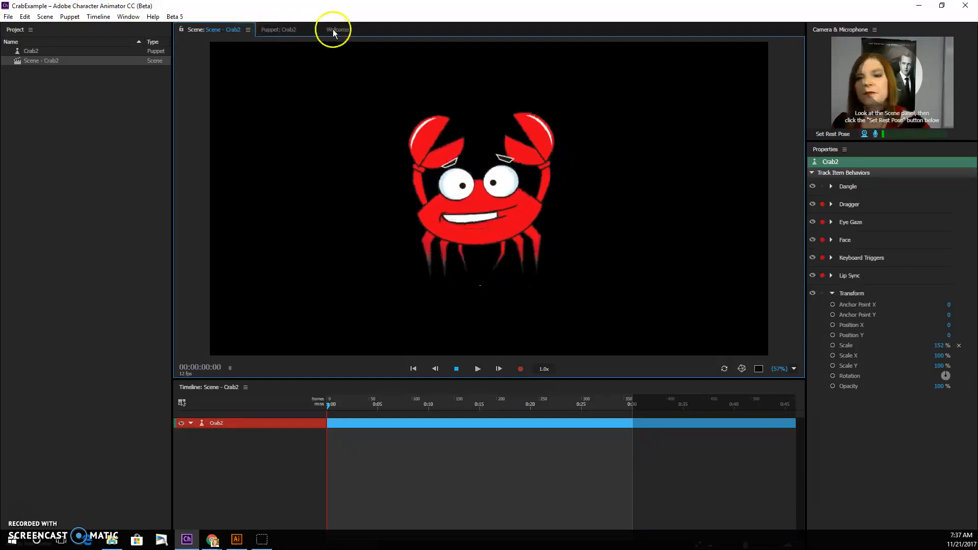
# Examine the Arm group in the puppet and the +Arm layers in Illustrator, and return to Character Animator
pyautogui.click(285, 29)
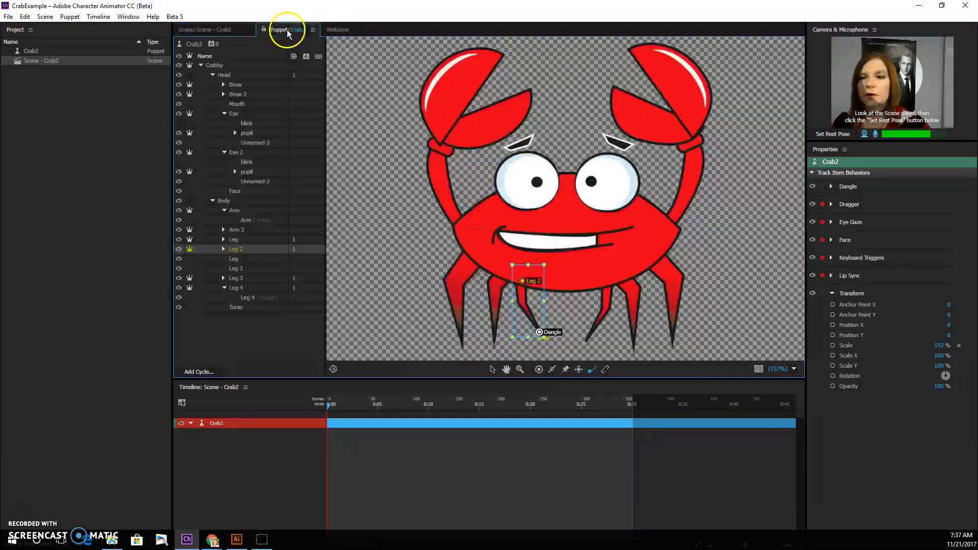
pyautogui.click(237, 212)
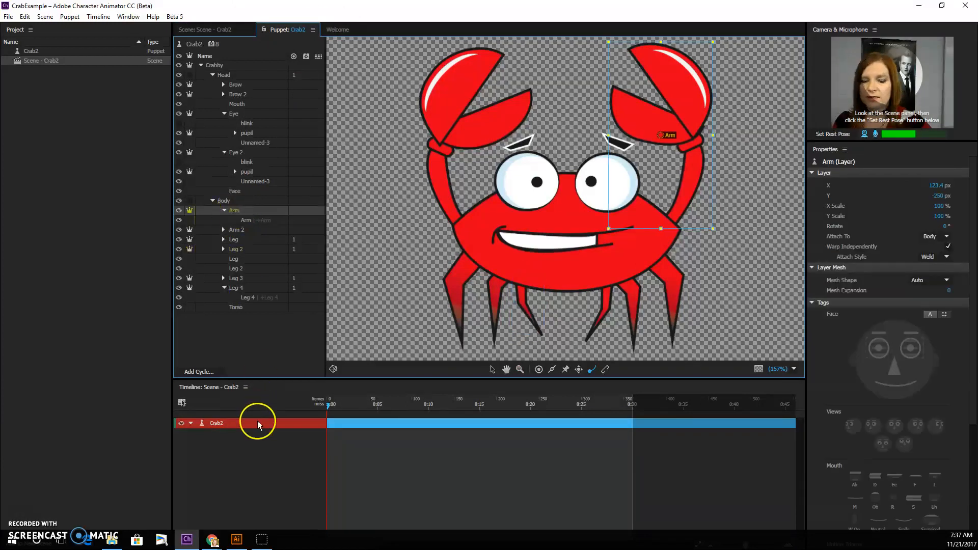
pyautogui.click(237, 538)
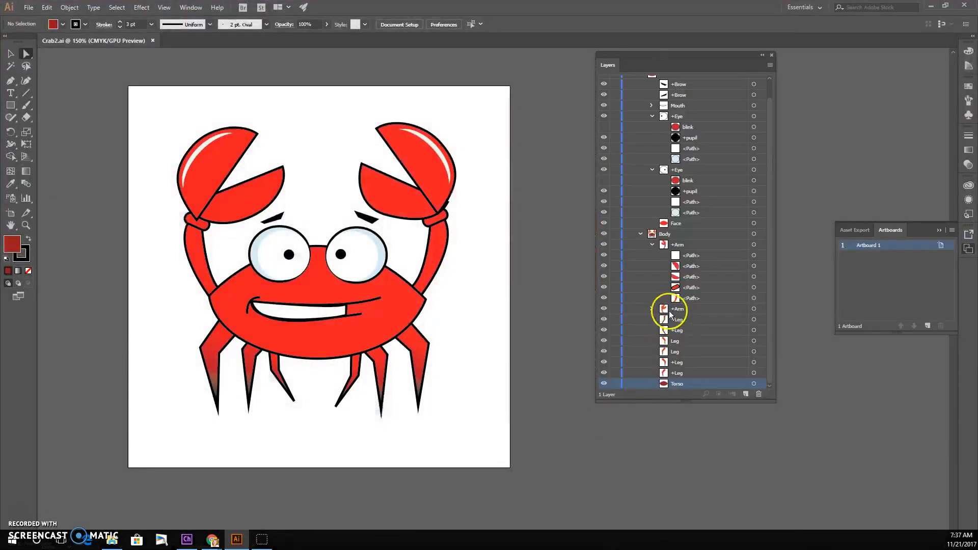
pyautogui.click(652, 246)
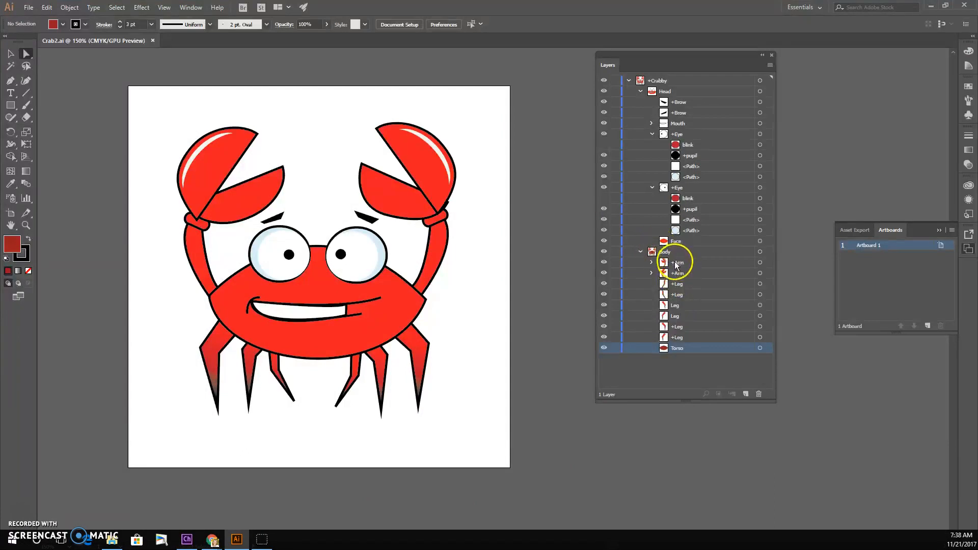
pyautogui.click(238, 539)
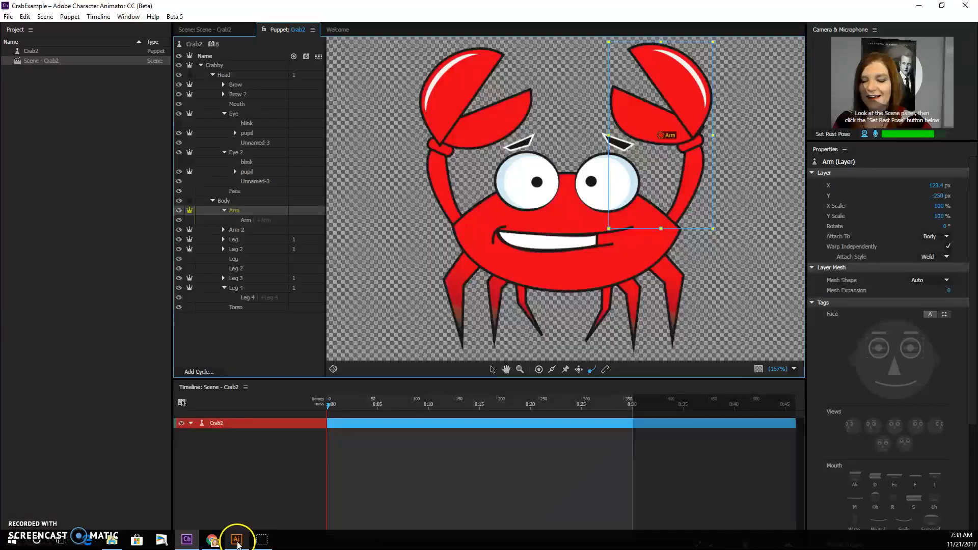
# Try turning off independent warping for the Arm and Arm 2 groups, turn it back on, and preview the crab in the scene
pyautogui.click(192, 230)
pyautogui.click(222, 29)
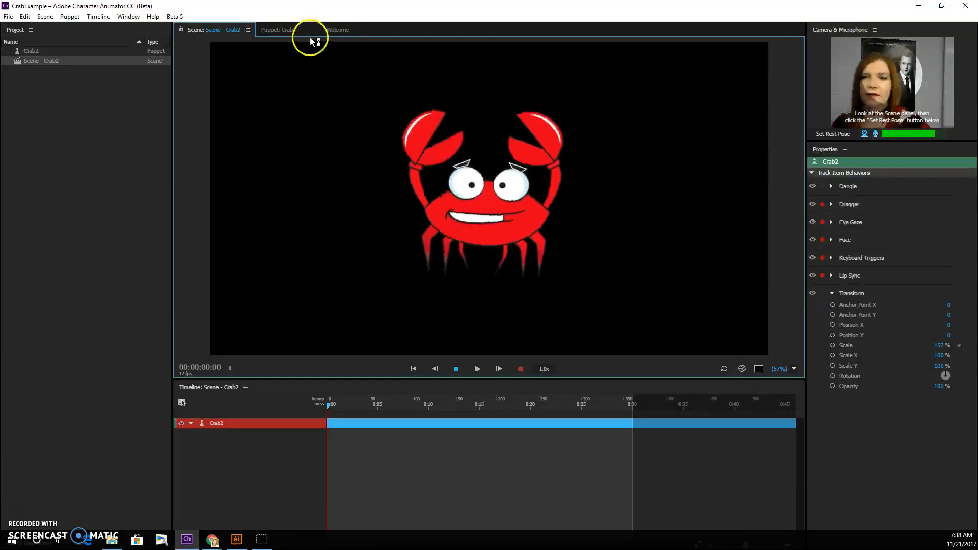
pyautogui.click(278, 29)
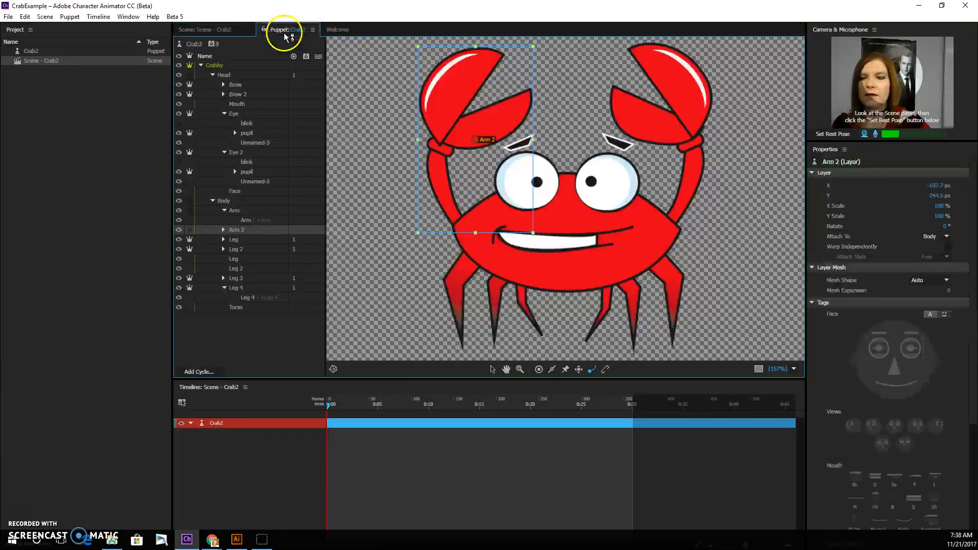
pyautogui.click(190, 210)
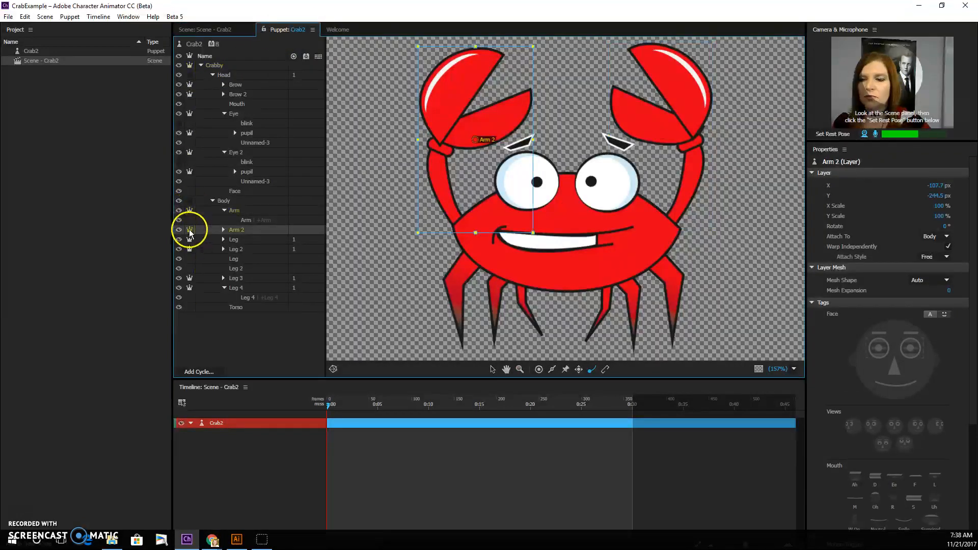
pyautogui.click(216, 29)
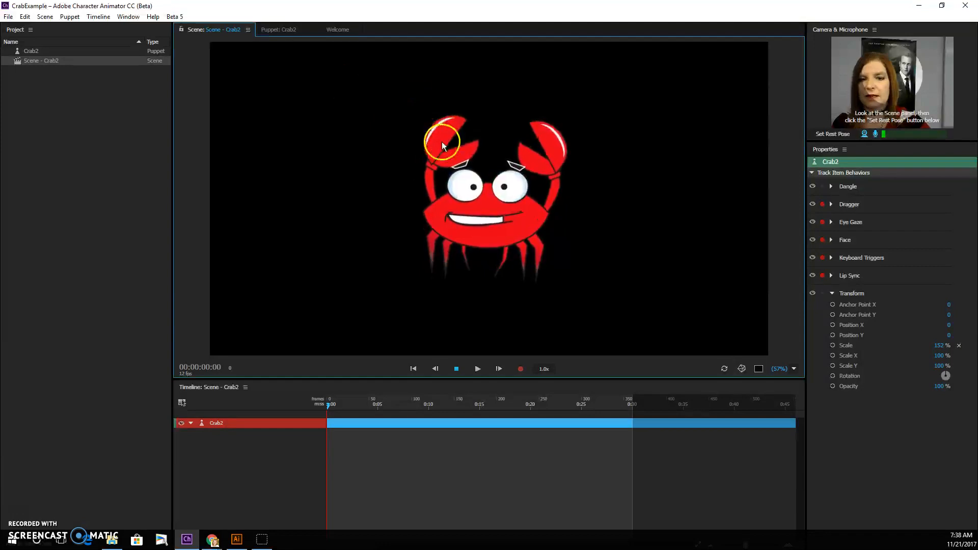
# Move the Arm 2 and Arm attachment handles down to where each arm joins the body in the puppet
pyautogui.click(288, 30)
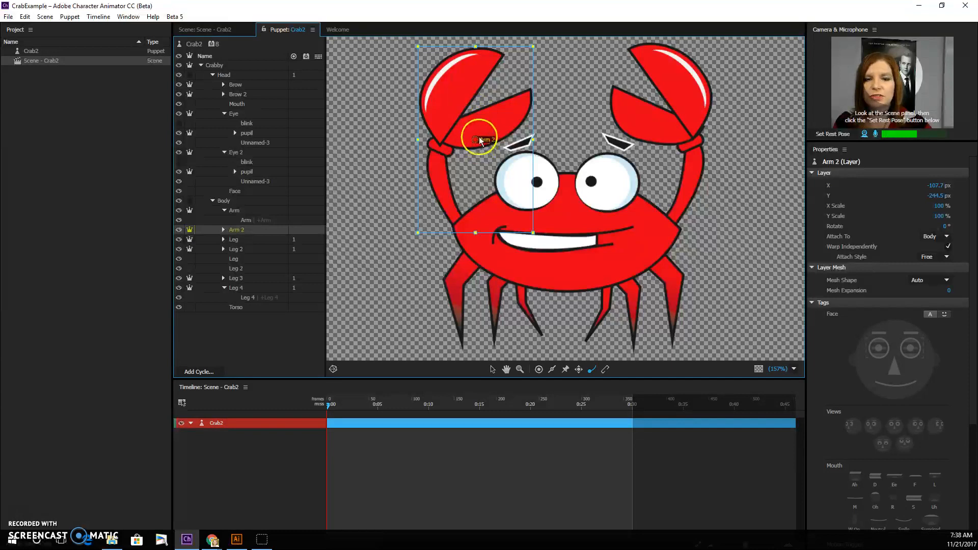
pyautogui.click(455, 223)
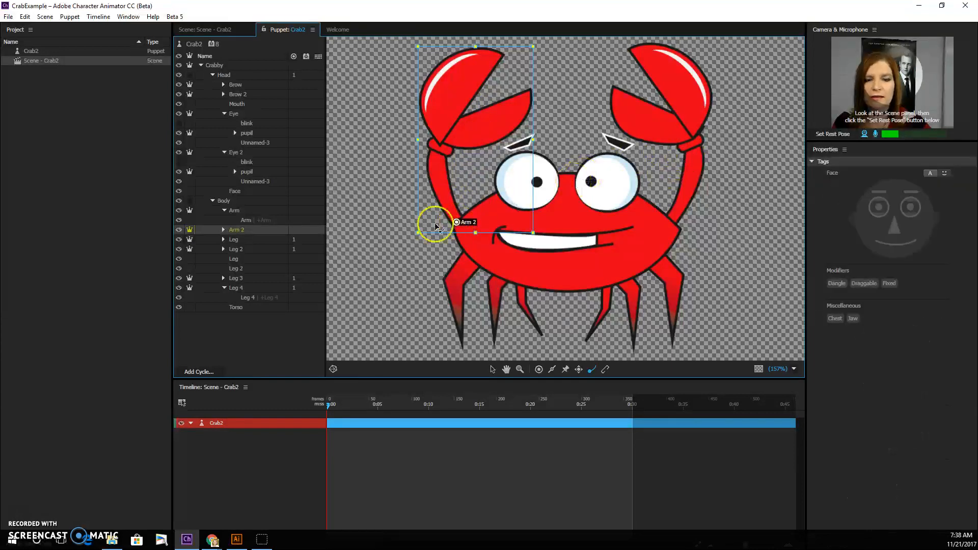
pyautogui.click(254, 210)
pyautogui.moveTo(660, 135); pyautogui.dragTo(669, 220)
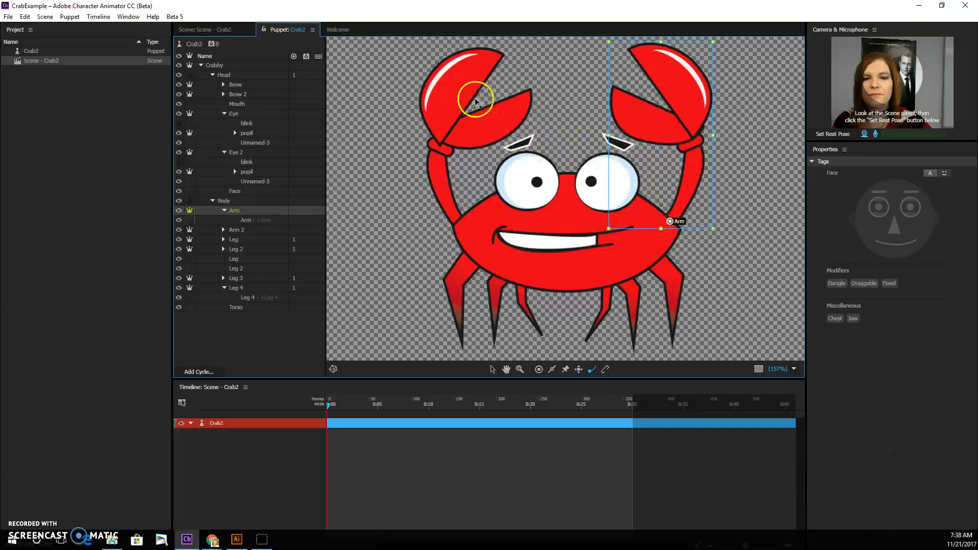
# Add a Draggable handle on the claw of the Arm group and preview the crab in the scene
pyautogui.click(578, 370)
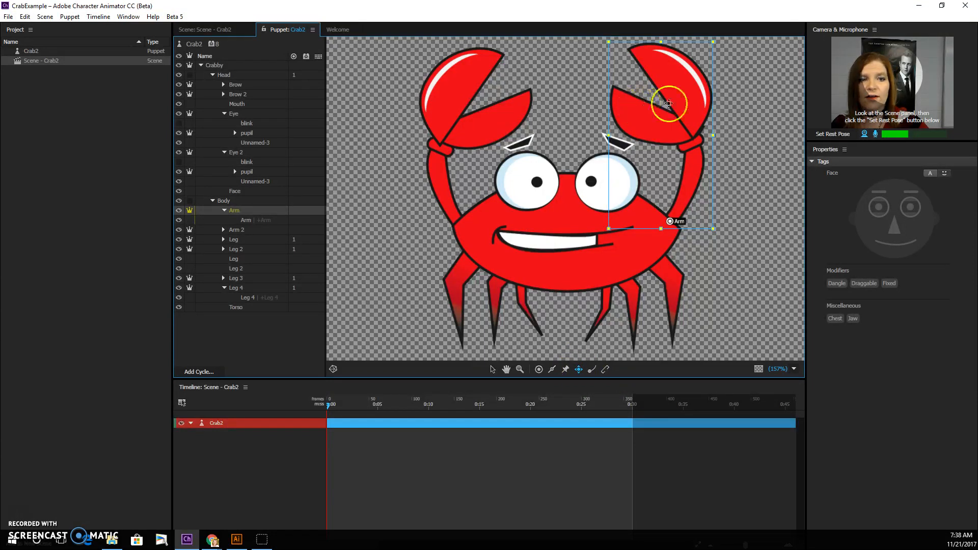
pyautogui.click(672, 111)
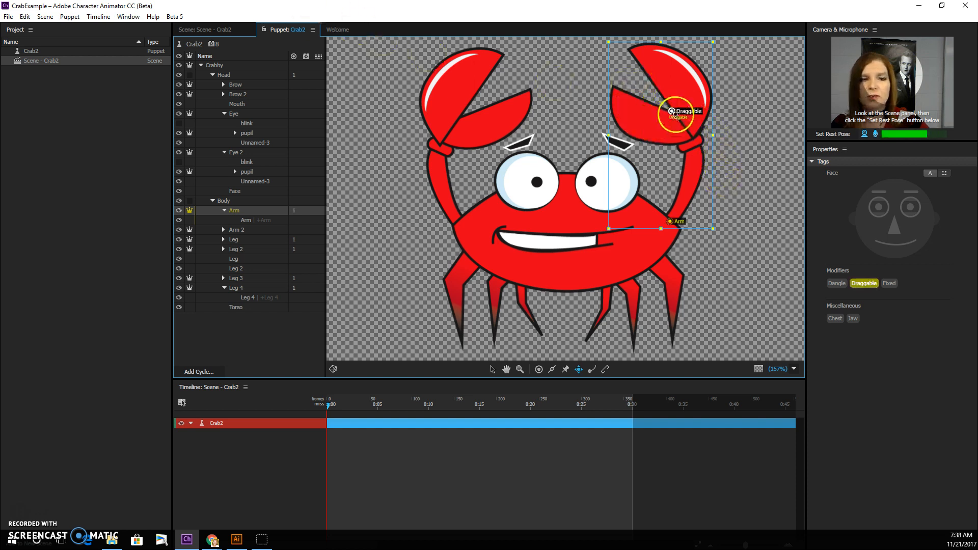
pyautogui.click(217, 30)
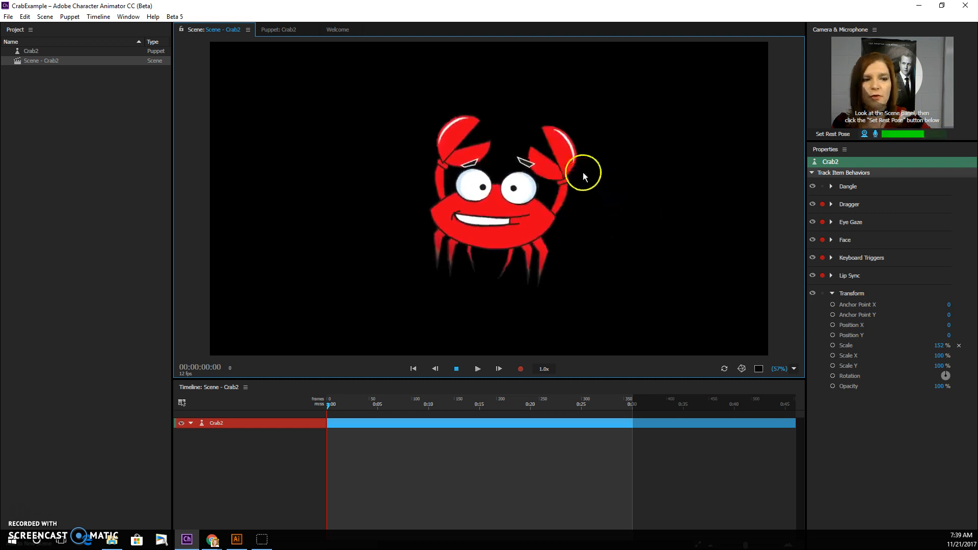
# Try the Hold in Place option for the Dragger behavior's After Move setting by pulling the draggable claw around in the scene
pyautogui.click(831, 186)
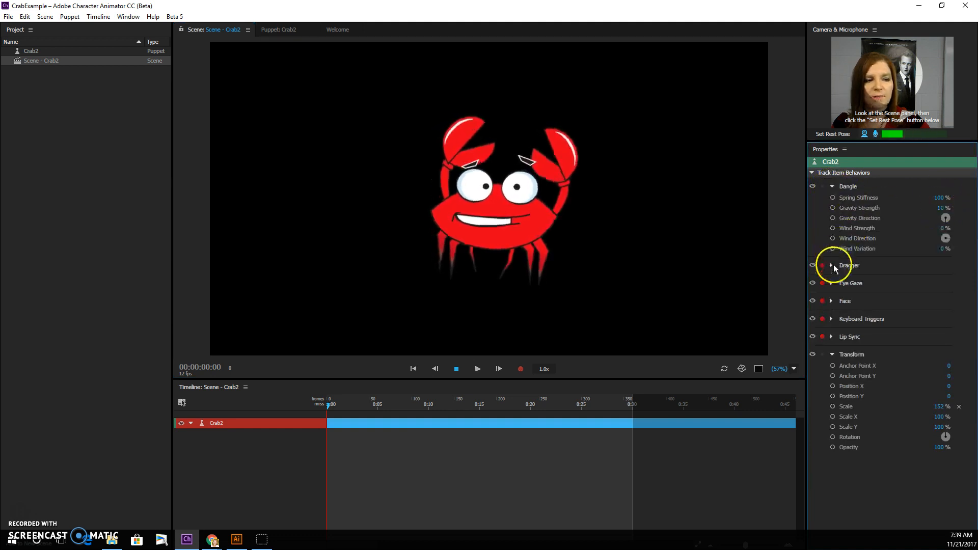
pyautogui.click(832, 186)
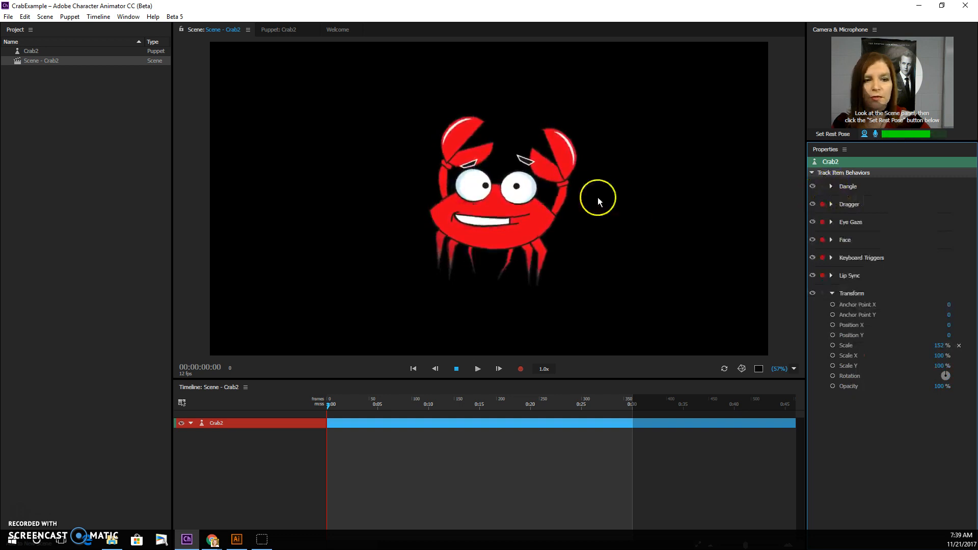
pyautogui.click(831, 204)
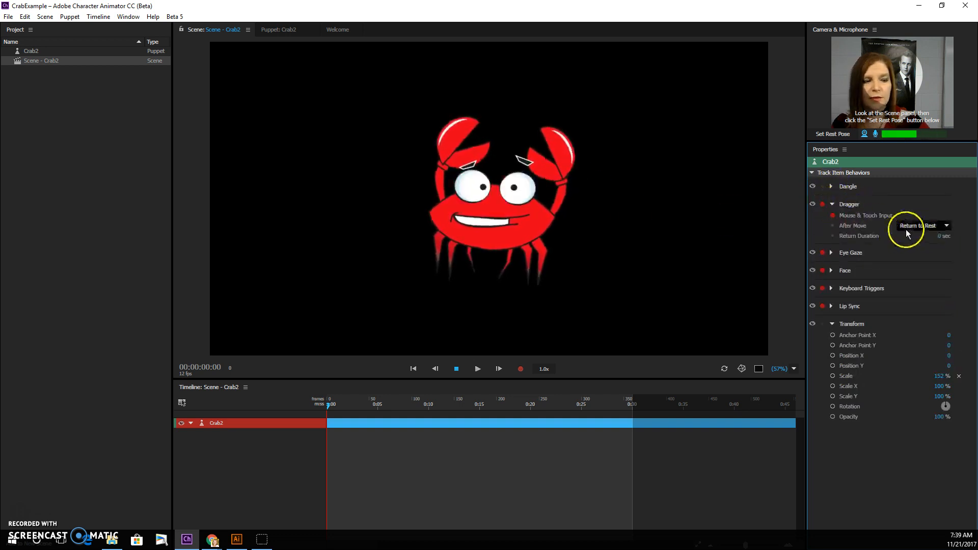
pyautogui.click(920, 226)
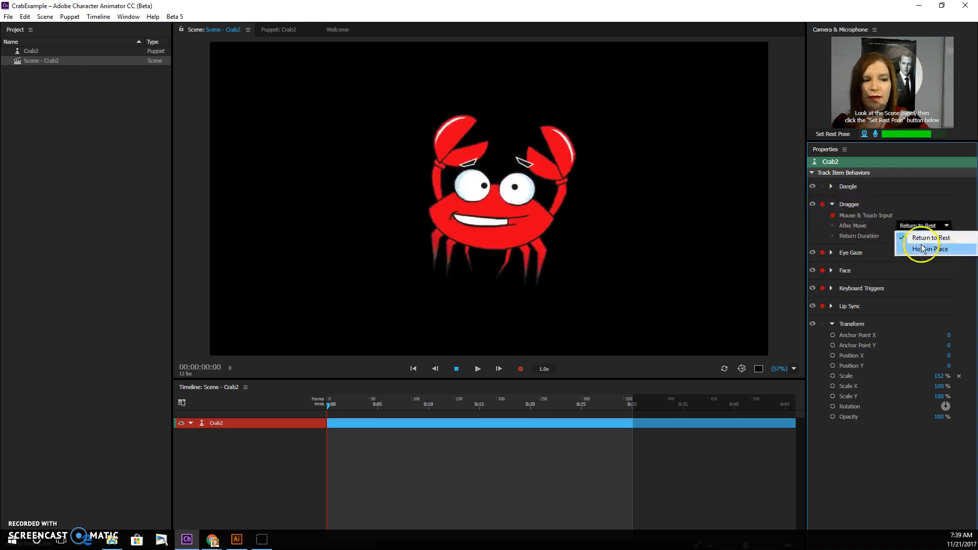
pyautogui.click(923, 250)
pyautogui.moveTo(570, 163); pyautogui.dragTo(615, 107)
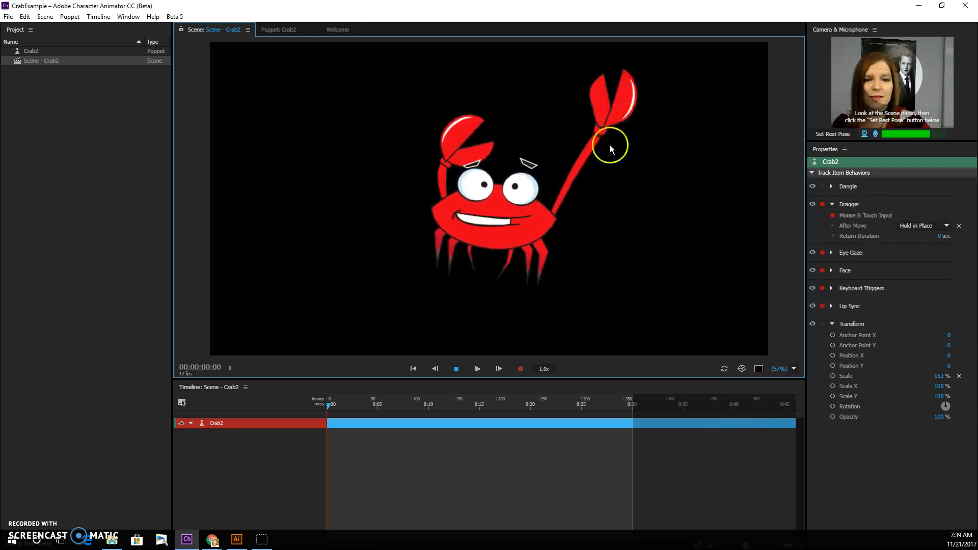
pyautogui.moveTo(609, 144); pyautogui.dragTo(567, 183)
pyautogui.moveTo(562, 145); pyautogui.dragTo(593, 167)
# Set the Dragger behavior's After Move option to Return to Rest with a Return Duration of 2 sec
pyautogui.click(923, 226)
pyautogui.click(909, 236)
pyautogui.click(940, 237)
pyautogui.write('2')
pyautogui.press('Return')
# Pull the draggable claw in several directions in the scene to check how it returns to rest
pyautogui.moveTo(598, 154); pyautogui.dragTo(564, 128)
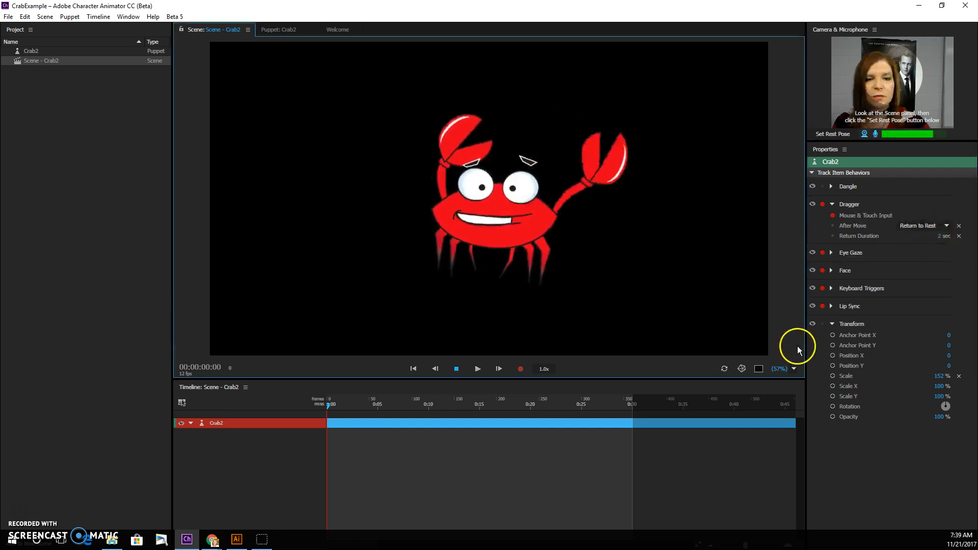
pyautogui.moveTo(579, 179); pyautogui.dragTo(862, 338)
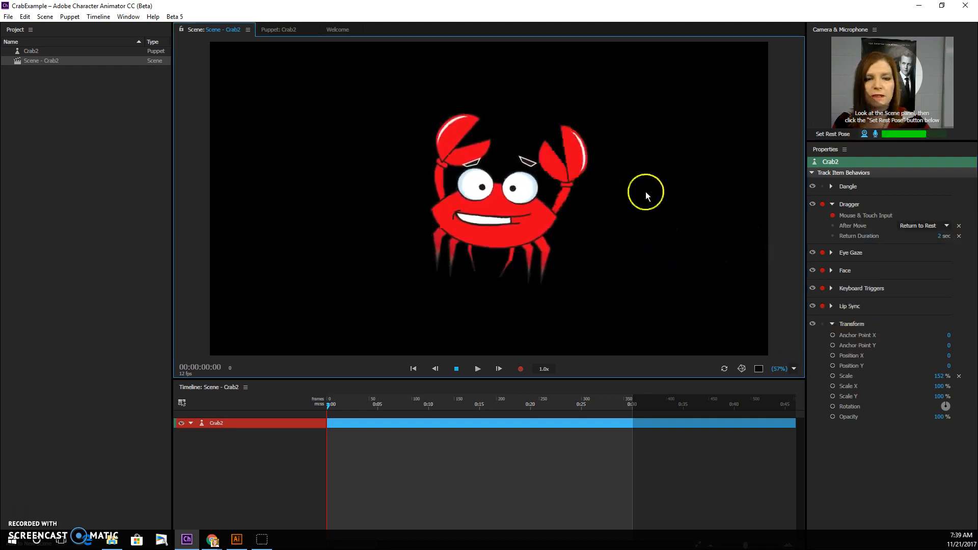
pyautogui.moveTo(571, 161); pyautogui.dragTo(590, 176)
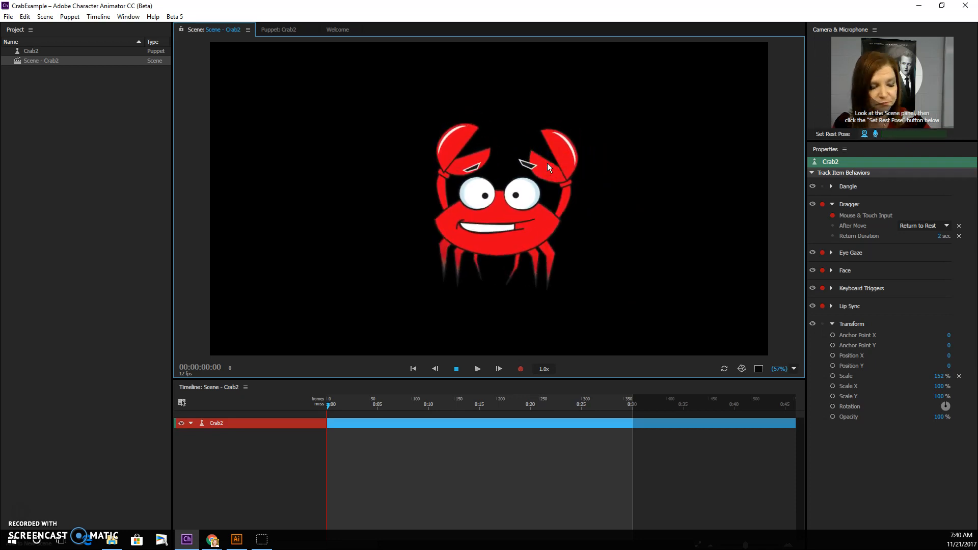
pyautogui.moveTo(546, 163); pyautogui.dragTo(581, 166)
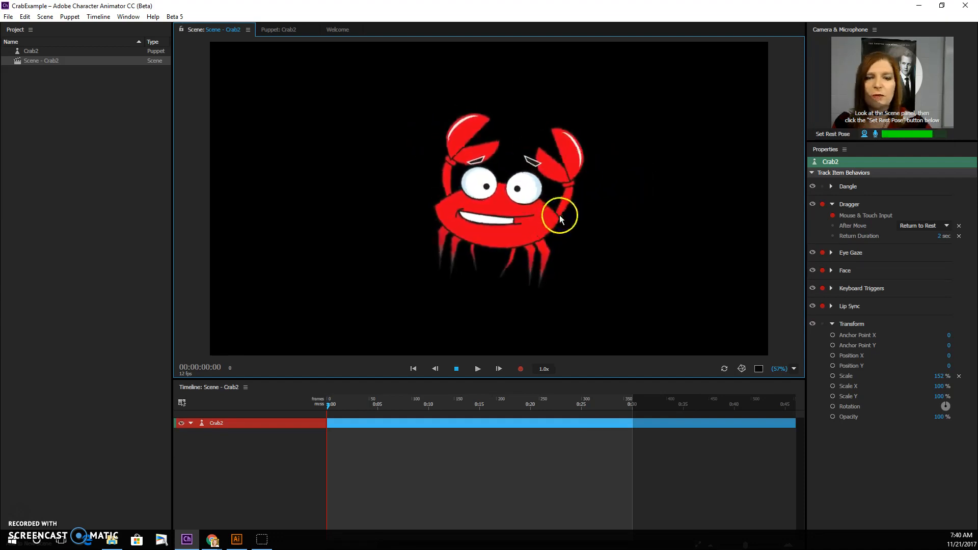
# Staple the Arm 2 group to the body in the puppet, placing the staple where the arm joins the shell
pyautogui.click(285, 31)
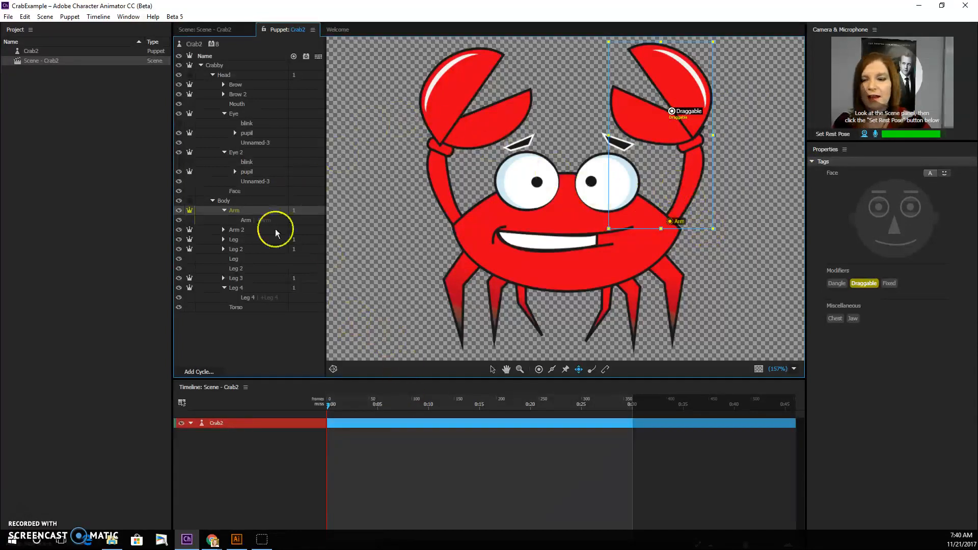
pyautogui.click(219, 66)
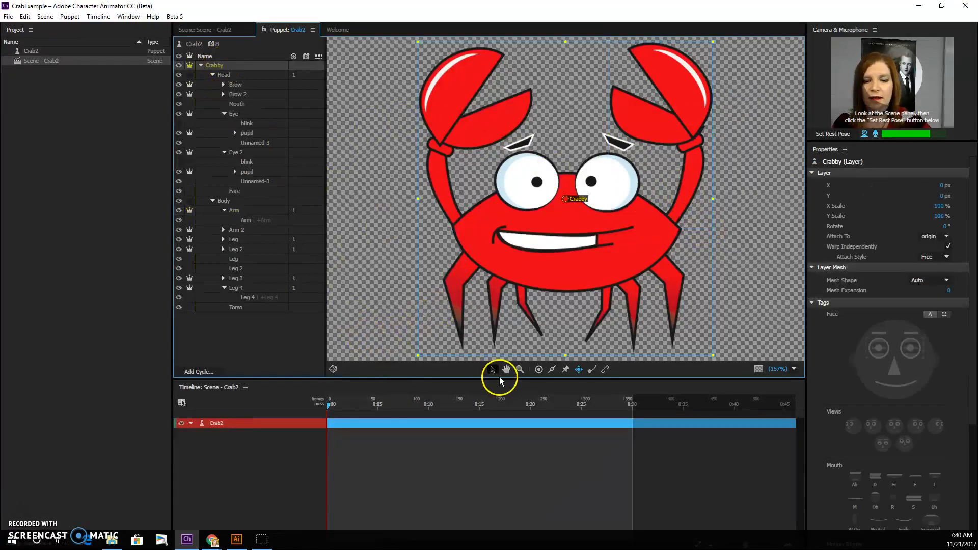
pyautogui.click(384, 346)
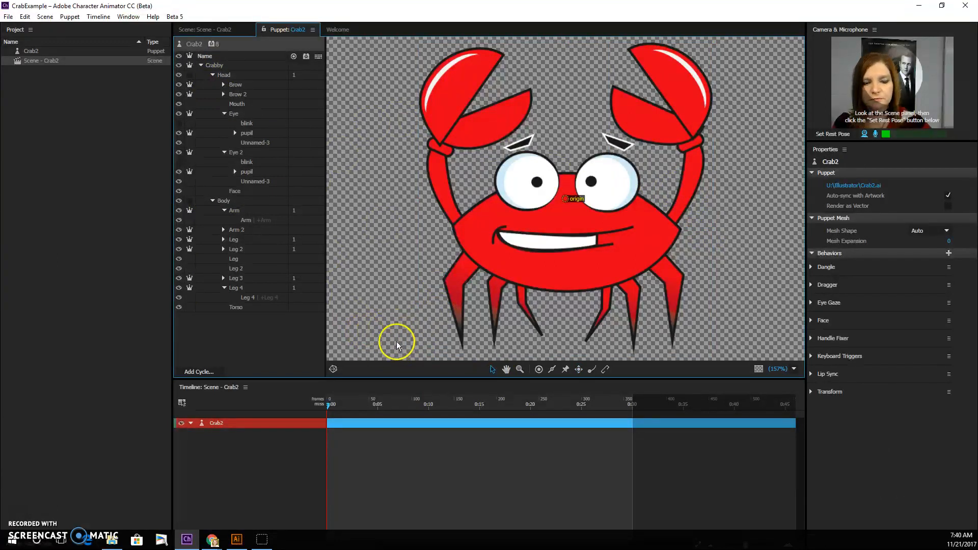
pyautogui.click(677, 203)
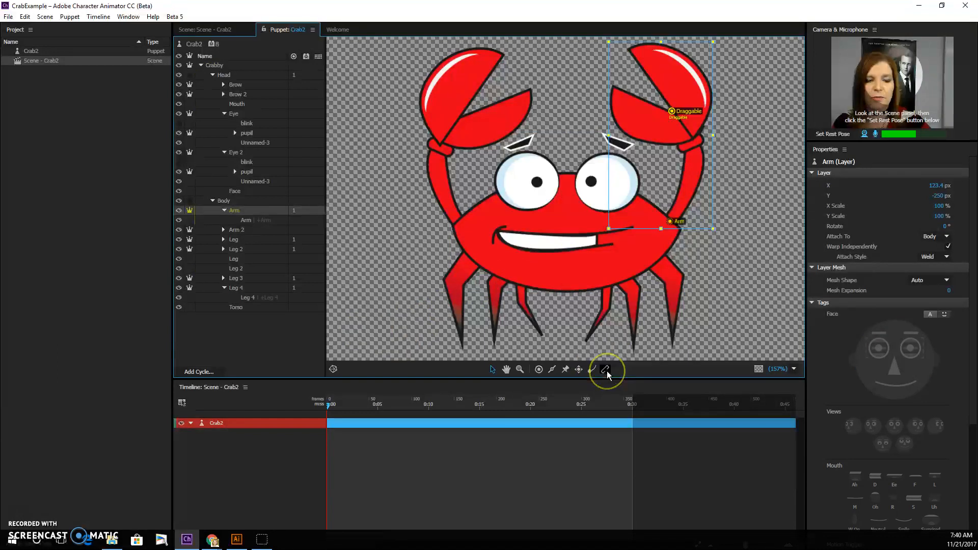
pyautogui.click(465, 102)
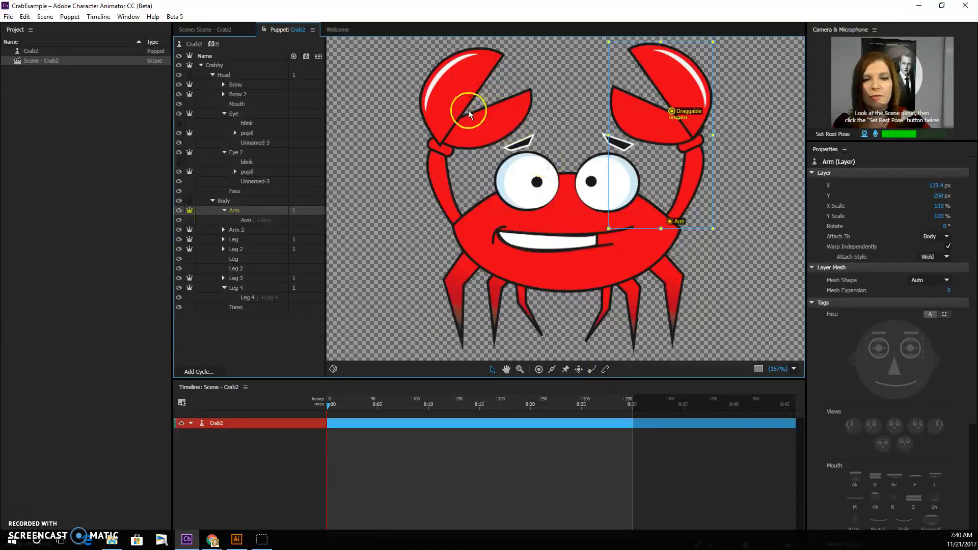
pyautogui.click(593, 364)
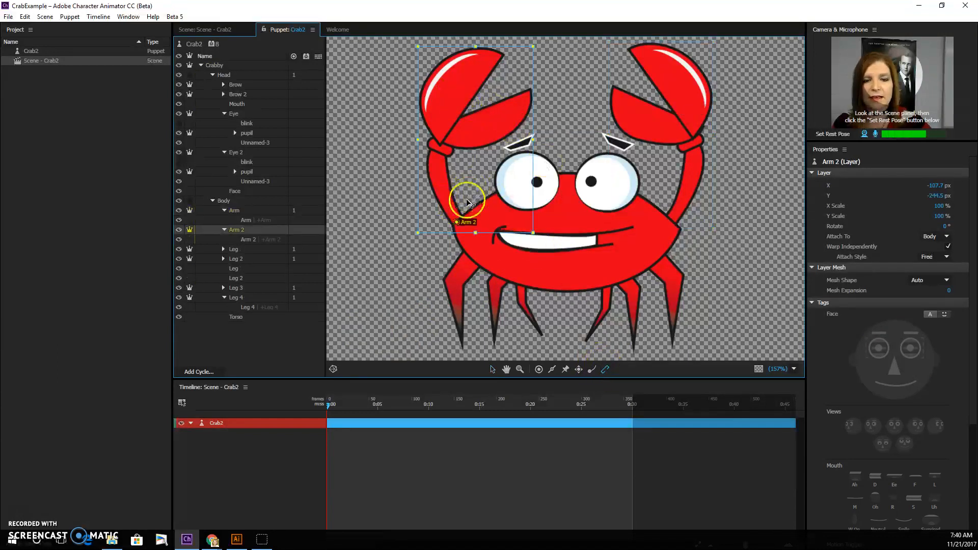
pyautogui.click(461, 228)
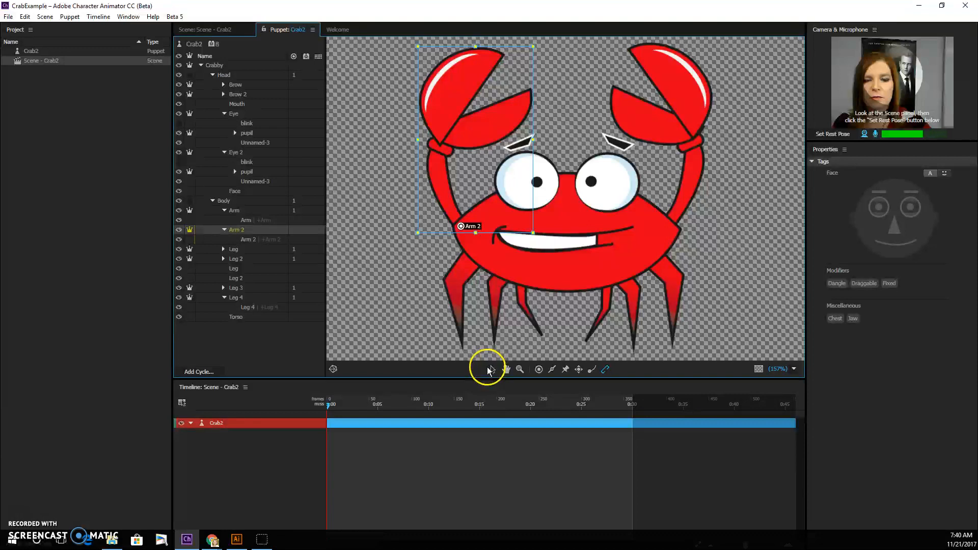
pyautogui.click(462, 120)
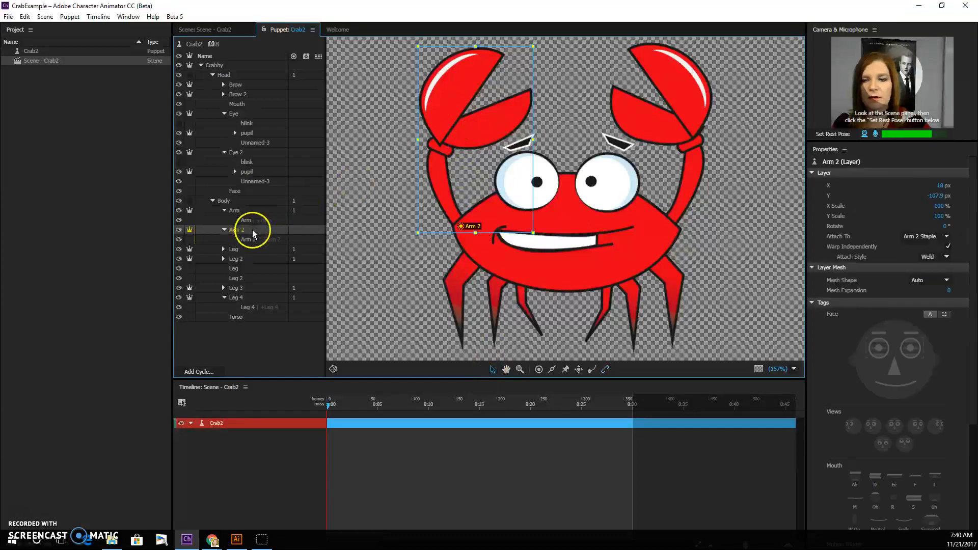
pyautogui.click(605, 370)
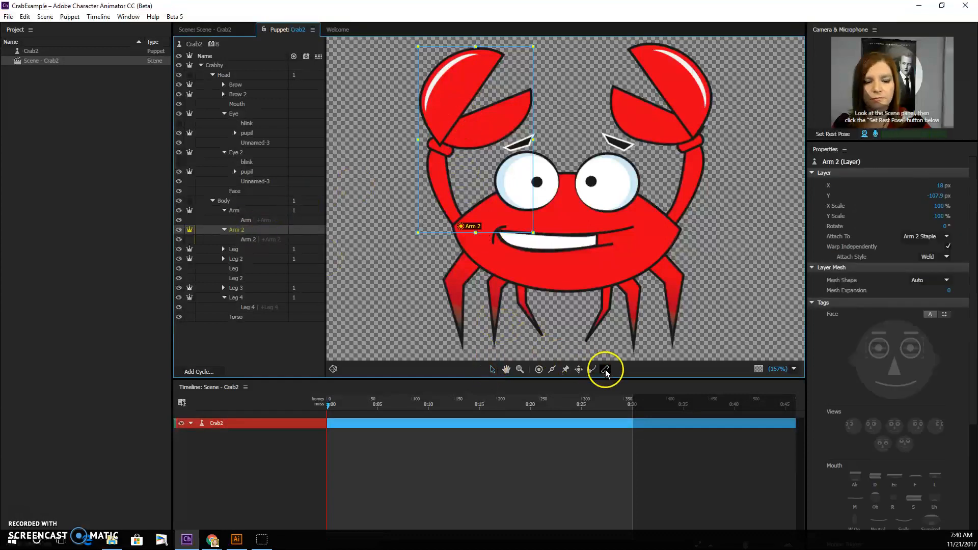
pyautogui.click(464, 223)
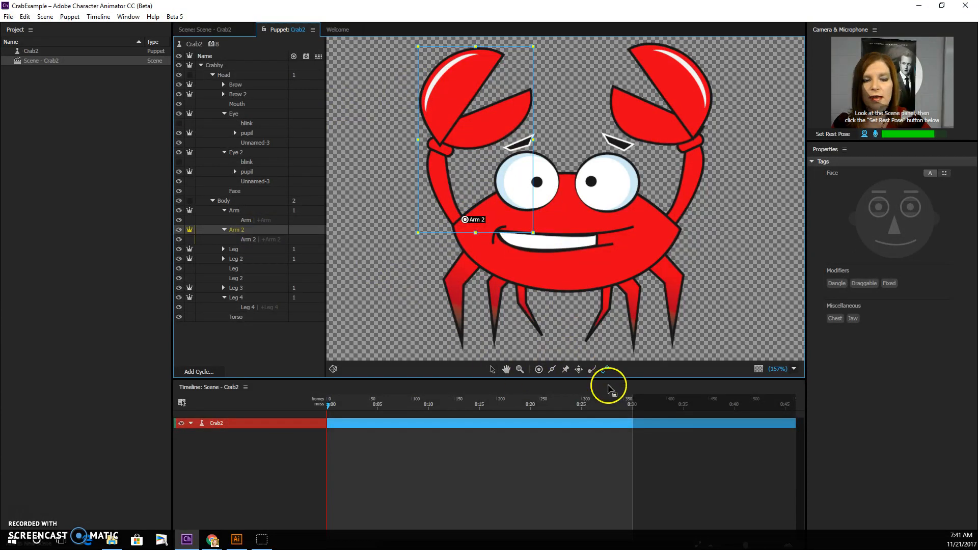
# Add a Draggable handle midway along Arm 2 in the puppet and test both arms in the scene
pyautogui.click(578, 369)
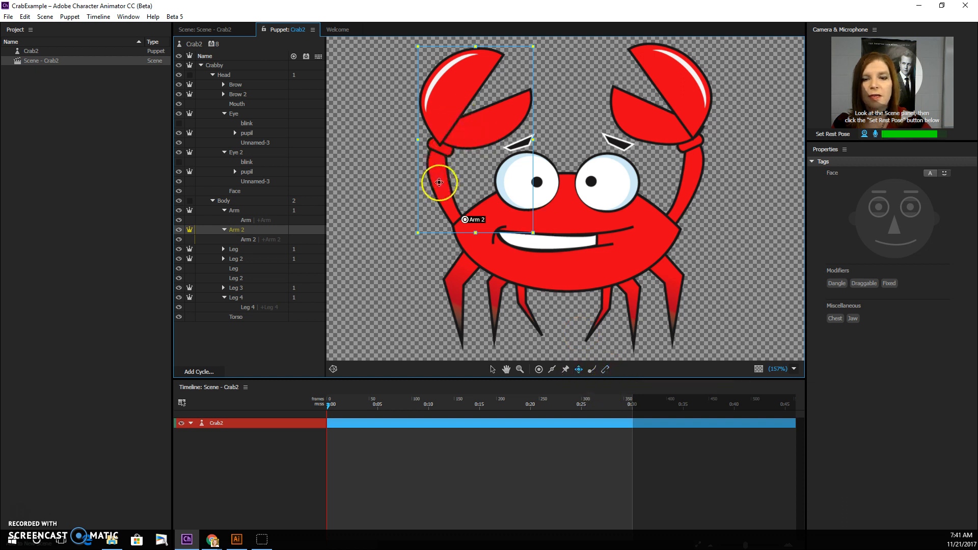
pyautogui.click(439, 183)
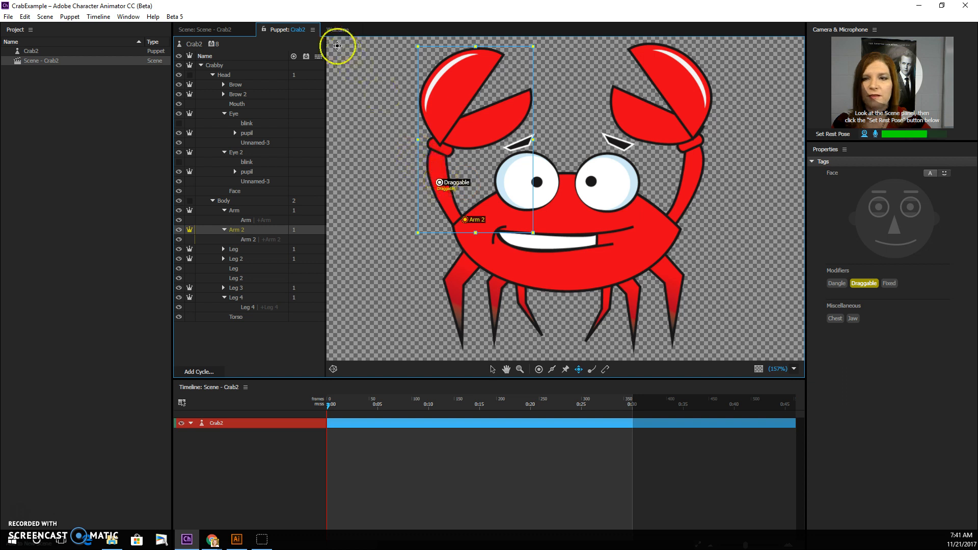
pyautogui.click(230, 29)
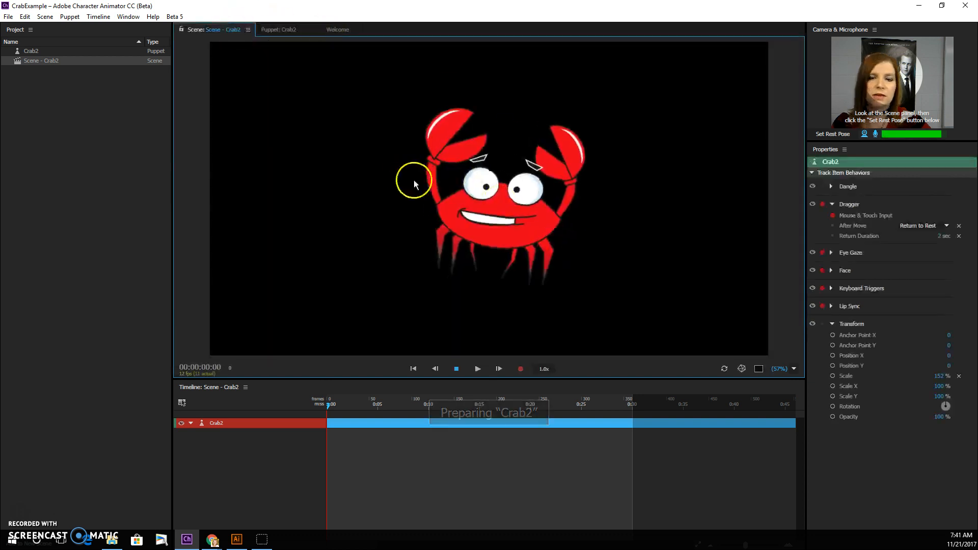
pyautogui.moveTo(407, 199); pyautogui.dragTo(427, 152)
pyautogui.moveTo(564, 203); pyautogui.dragTo(575, 163)
pyautogui.moveTo(441, 145); pyautogui.dragTo(396, 175)
pyautogui.moveTo(552, 155); pyautogui.dragTo(585, 156)
pyautogui.moveTo(423, 166); pyautogui.dragTo(403, 123)
# Move Arm 2's Draggable handle up to the wrist just below the claw in the puppet
pyautogui.click(290, 29)
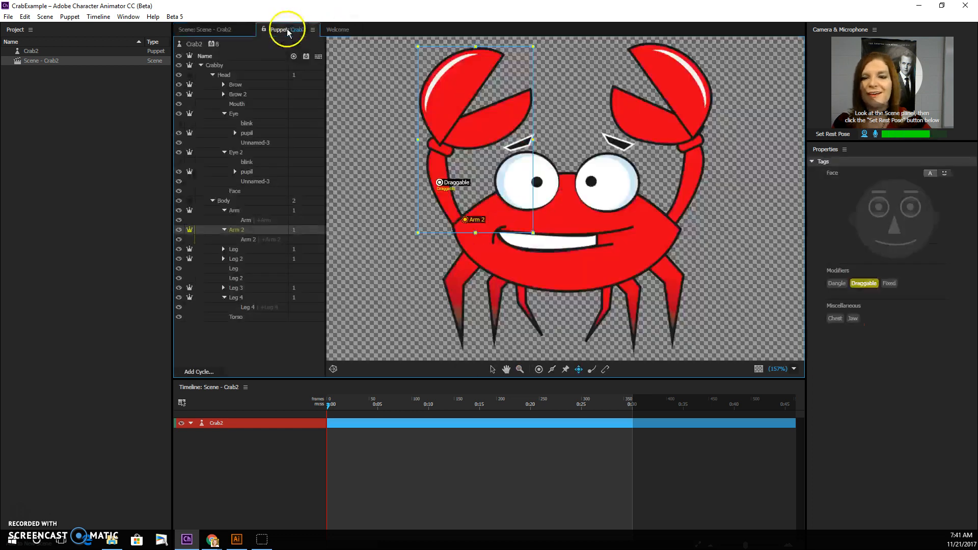
pyautogui.moveTo(441, 188); pyautogui.dragTo(441, 148)
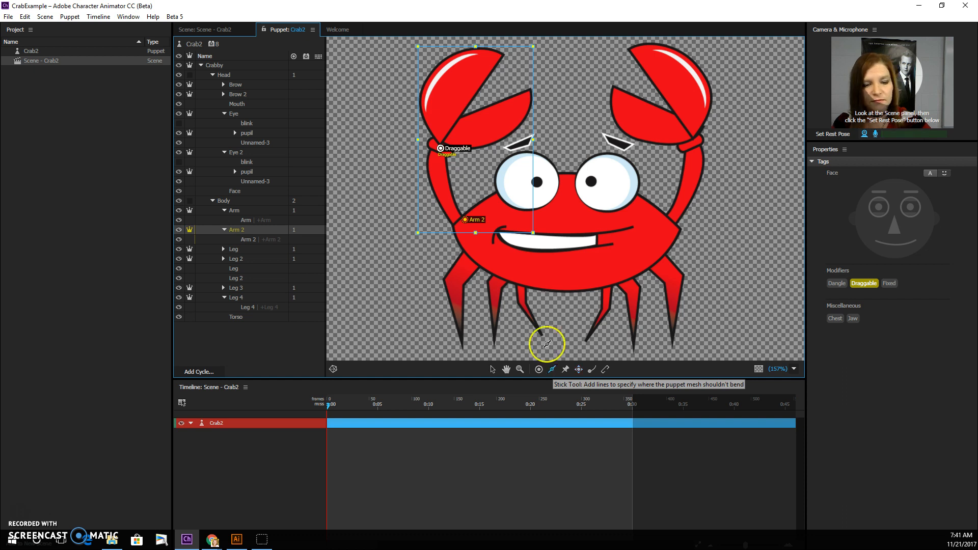
# Add a stick along the lower part of Arm 2 near the shoulder and test the arm in the scene
pyautogui.moveTo(456, 221); pyautogui.dragTo(441, 181)
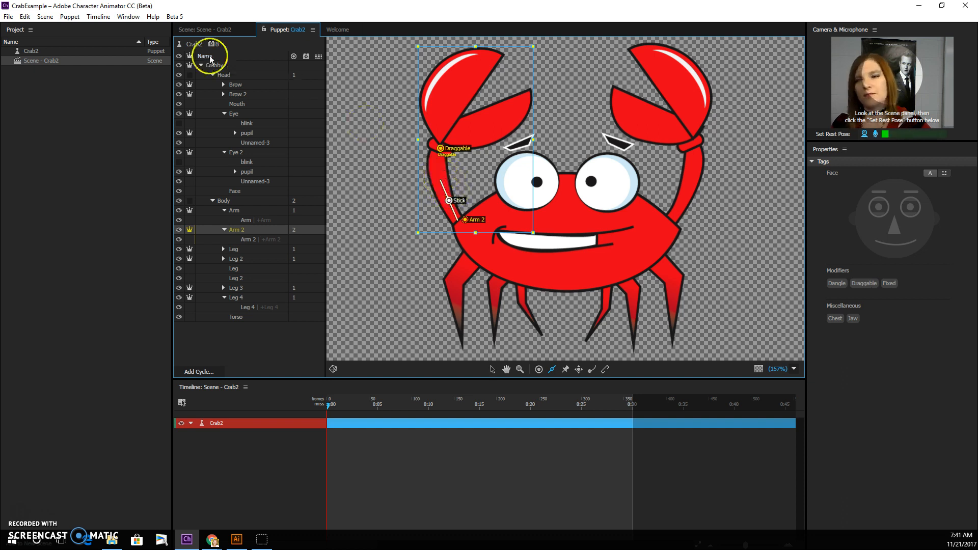
pyautogui.click(217, 29)
pyautogui.moveTo(442, 160); pyautogui.dragTo(374, 185)
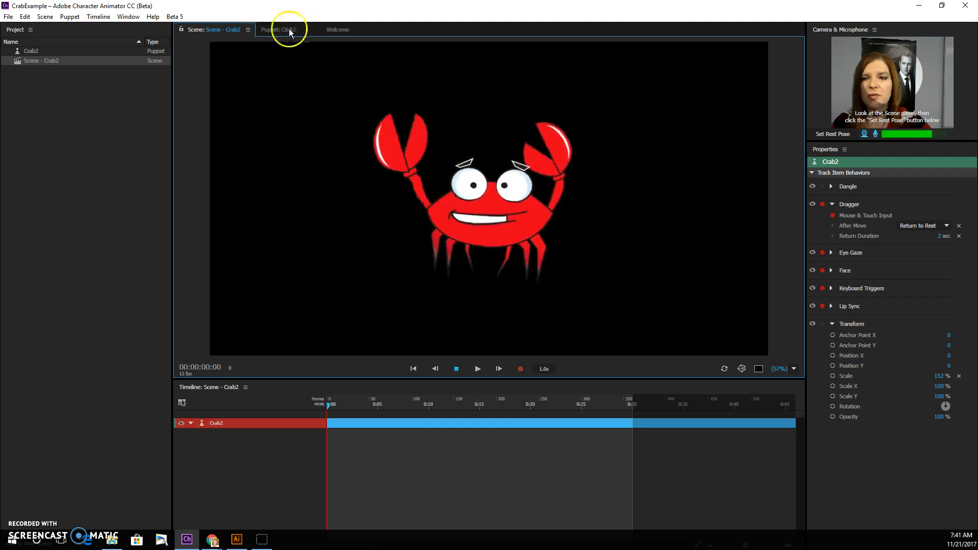
# Add a second stick from Arm 2's upper arm across the wrist into the claw and test the arm in the scene
pyautogui.click(285, 29)
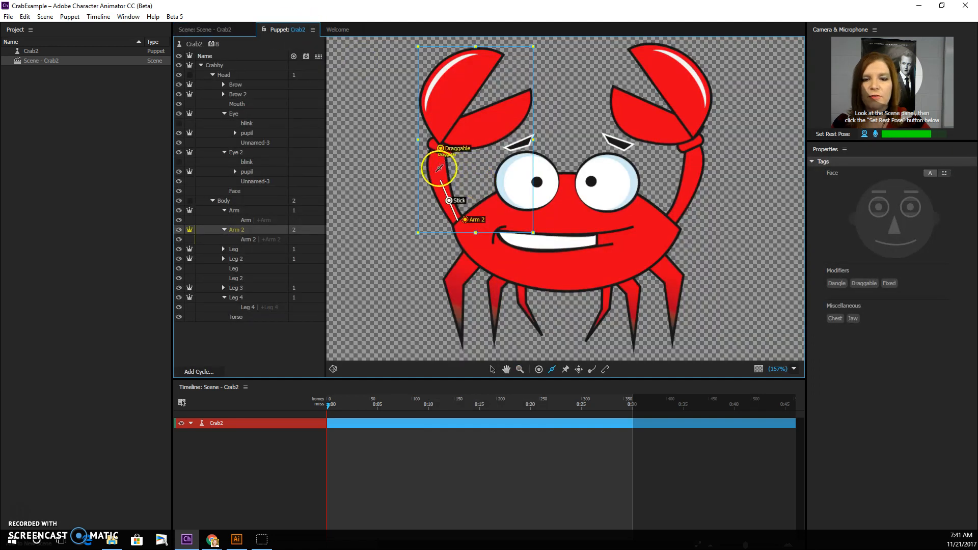
pyautogui.moveTo(437, 170); pyautogui.dragTo(453, 145)
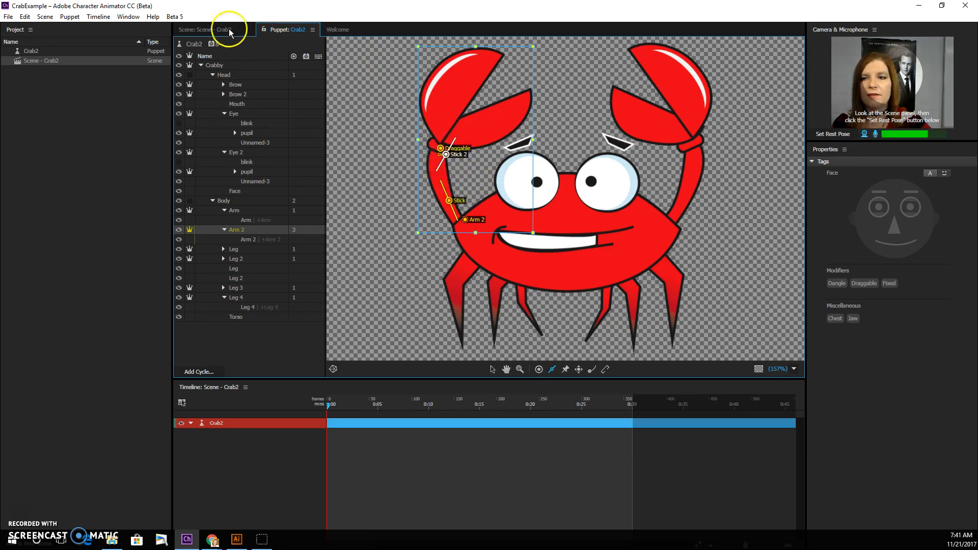
pyautogui.click(232, 30)
pyautogui.moveTo(427, 154); pyautogui.dragTo(441, 184)
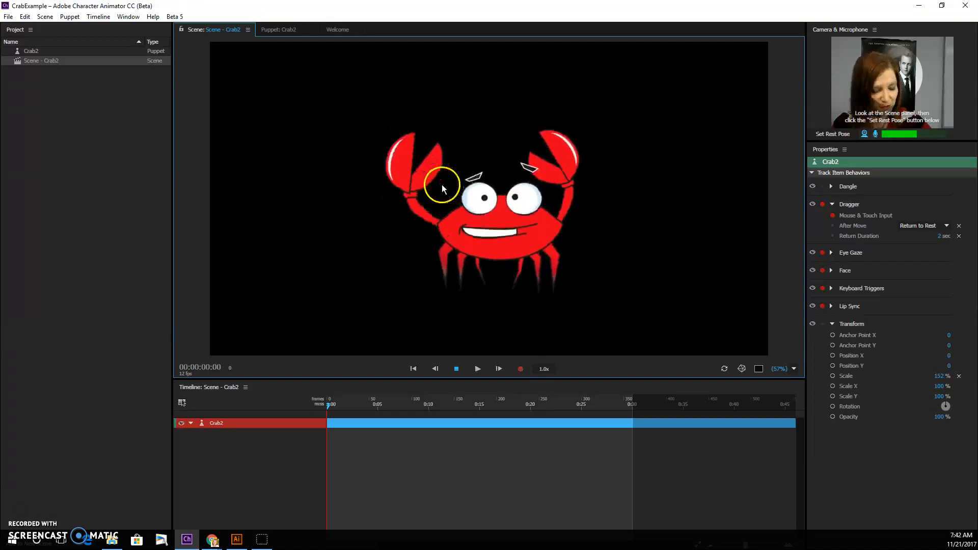
# Review the Arm 2 handles and sticks in the puppet, and check the movement of both claws in the scene
pyautogui.click(275, 30)
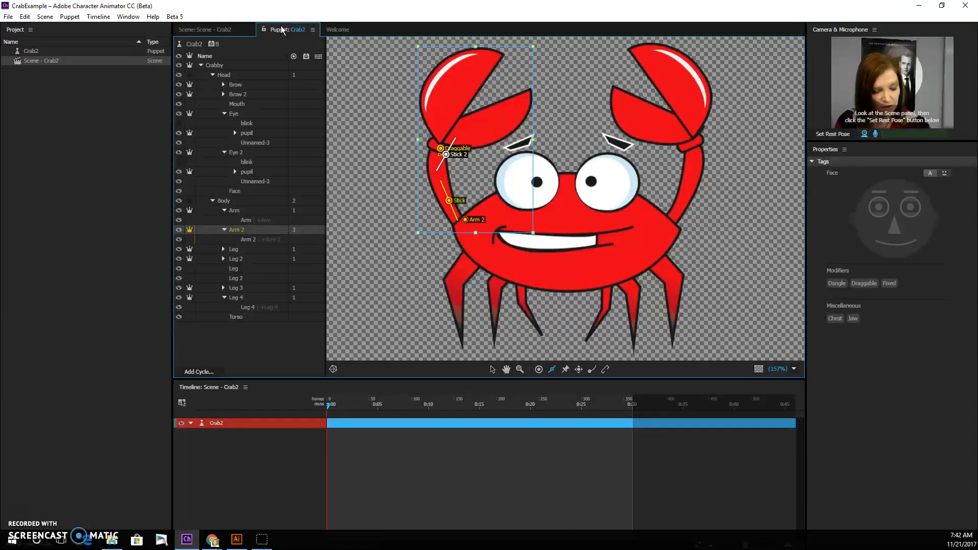
pyautogui.click(197, 30)
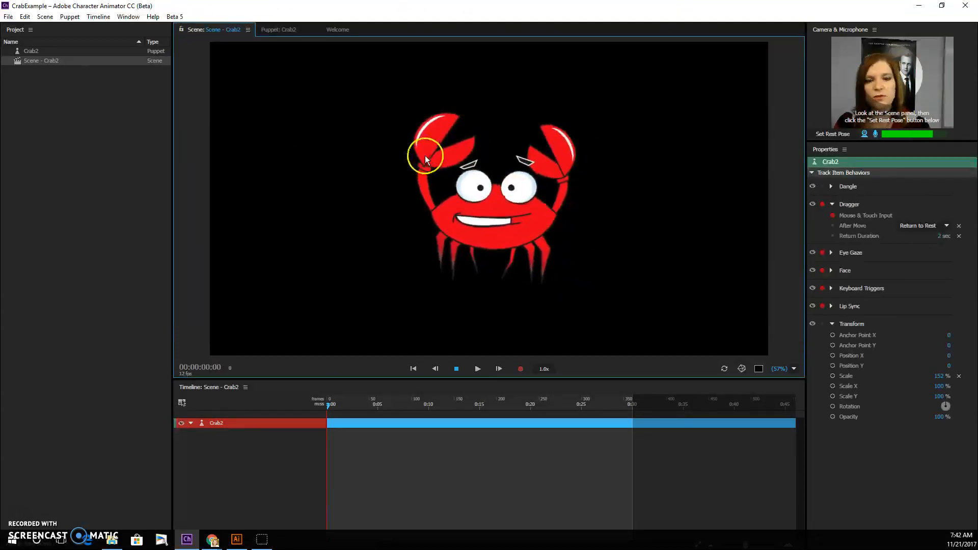
pyautogui.moveTo(425, 155); pyautogui.dragTo(404, 156)
pyautogui.moveTo(549, 165); pyautogui.dragTo(580, 185)
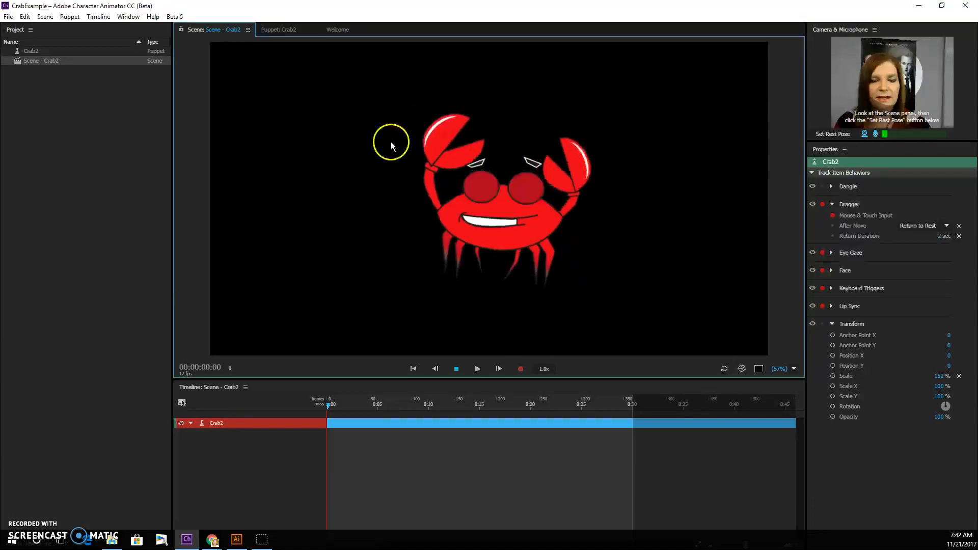